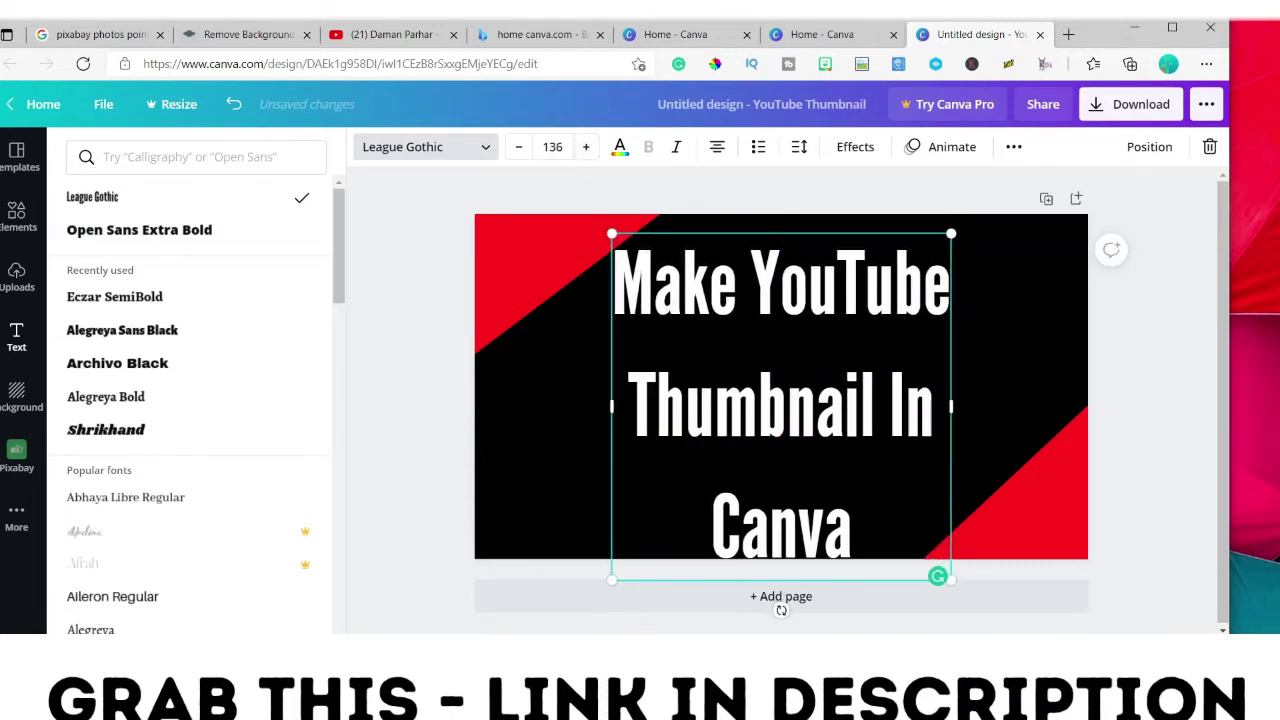
Nudge the white League Gothic title slightly up and right over the diagonal background
{"action": "left_click_drag", "start_coordinate": [817, 231], "coordinate": [834, 223]}
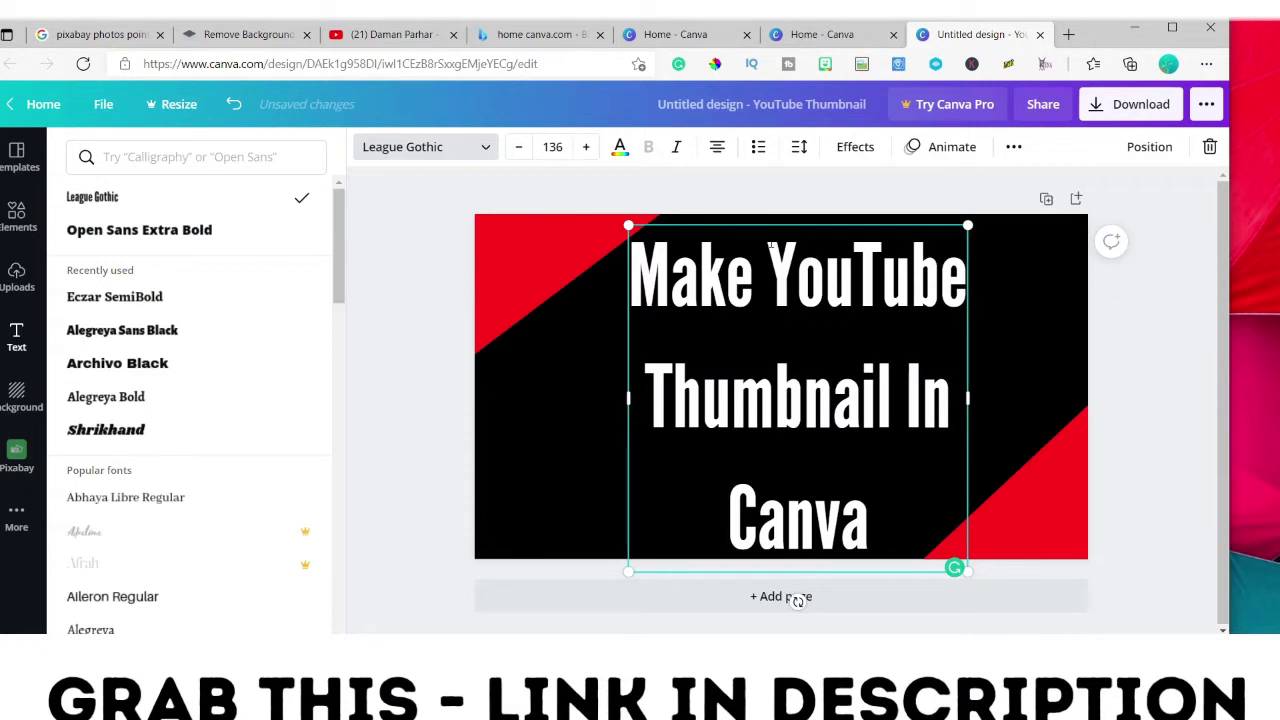
Tighten the title's line spacing to about 0.91
{"action": "left_click", "coordinate": [800, 155]}
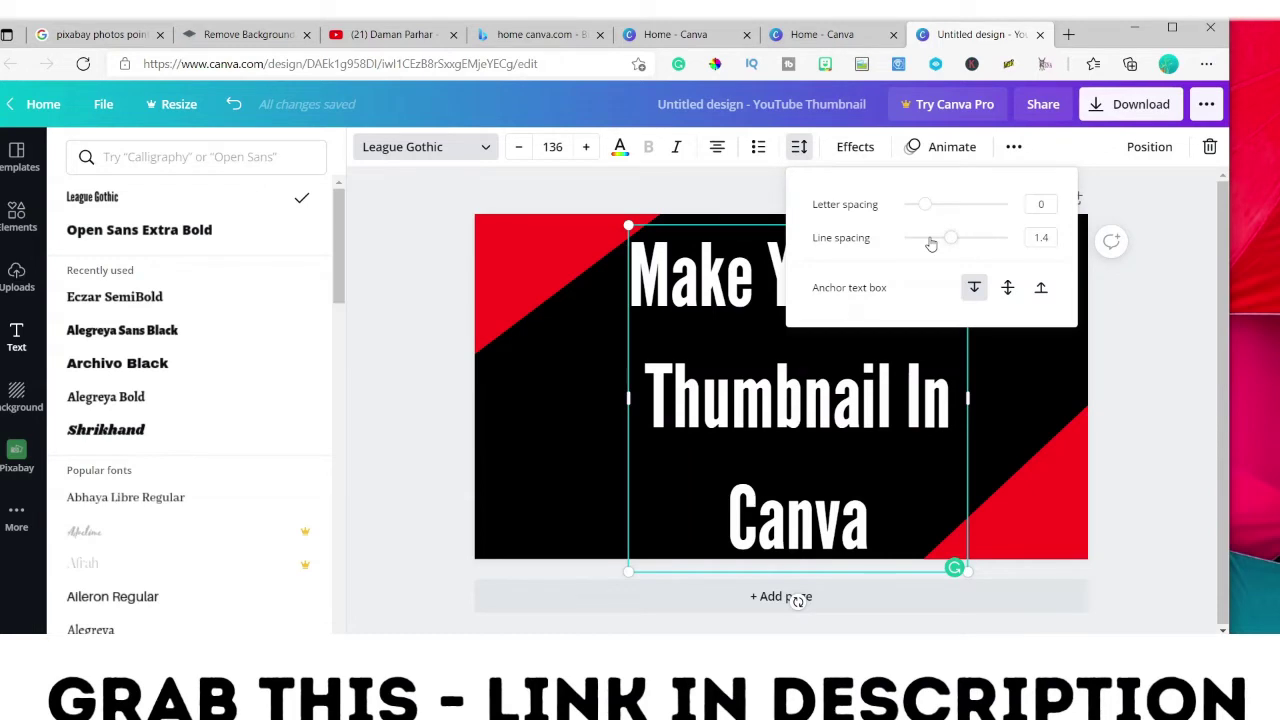
{"action": "left_click", "coordinate": [930, 240]}
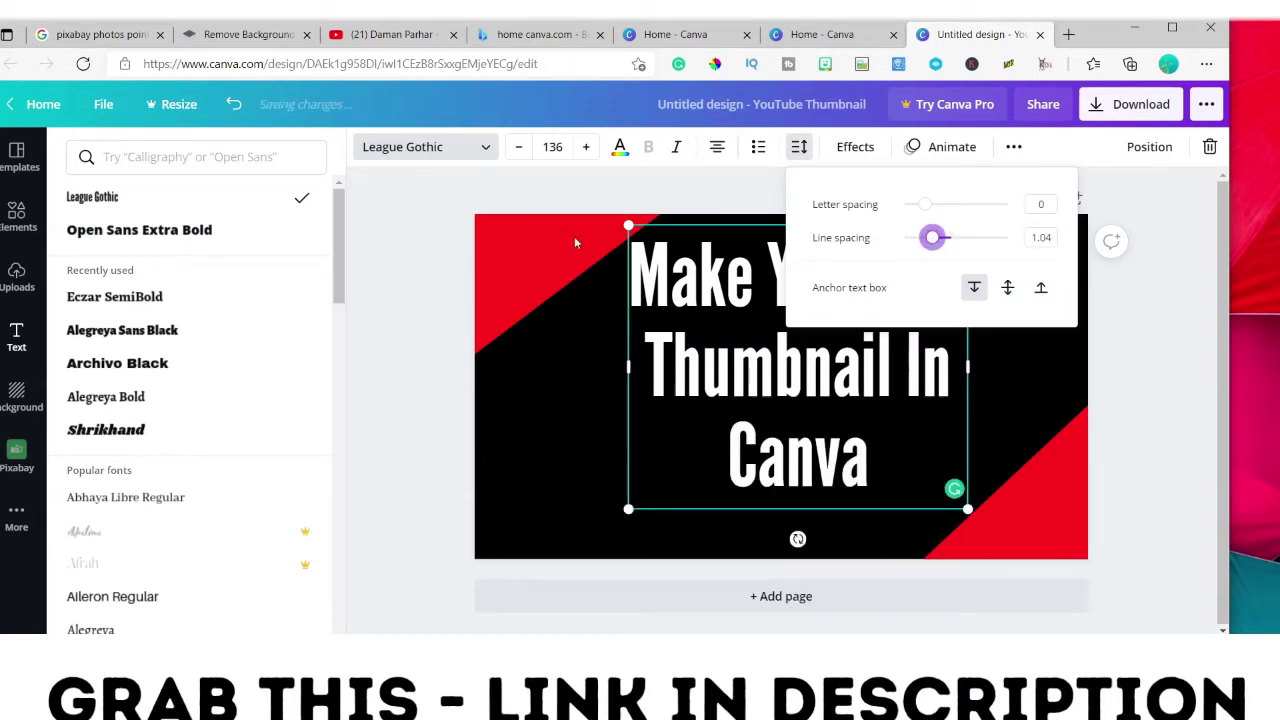
{"action": "left_click", "coordinate": [415, 264]}
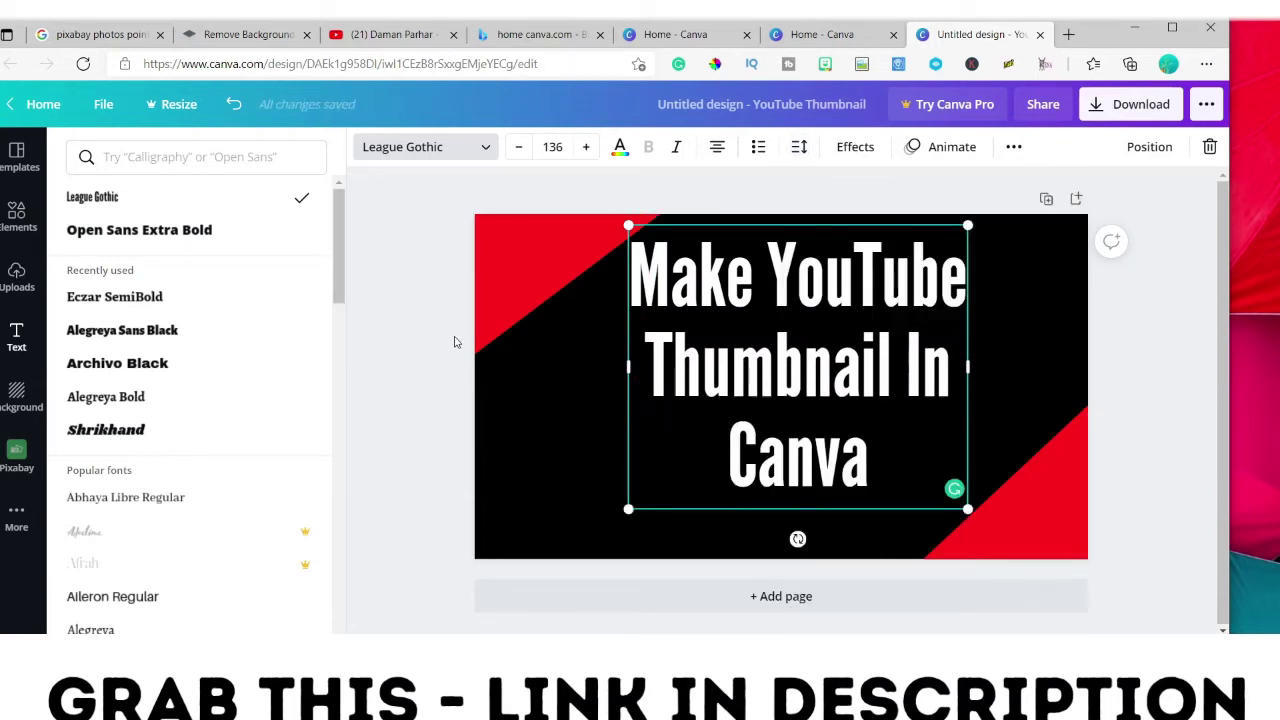
{"action": "left_click", "coordinate": [800, 150]}
{"action": "left_click_drag", "start_coordinate": [924, 245], "coordinate": [928, 241]}
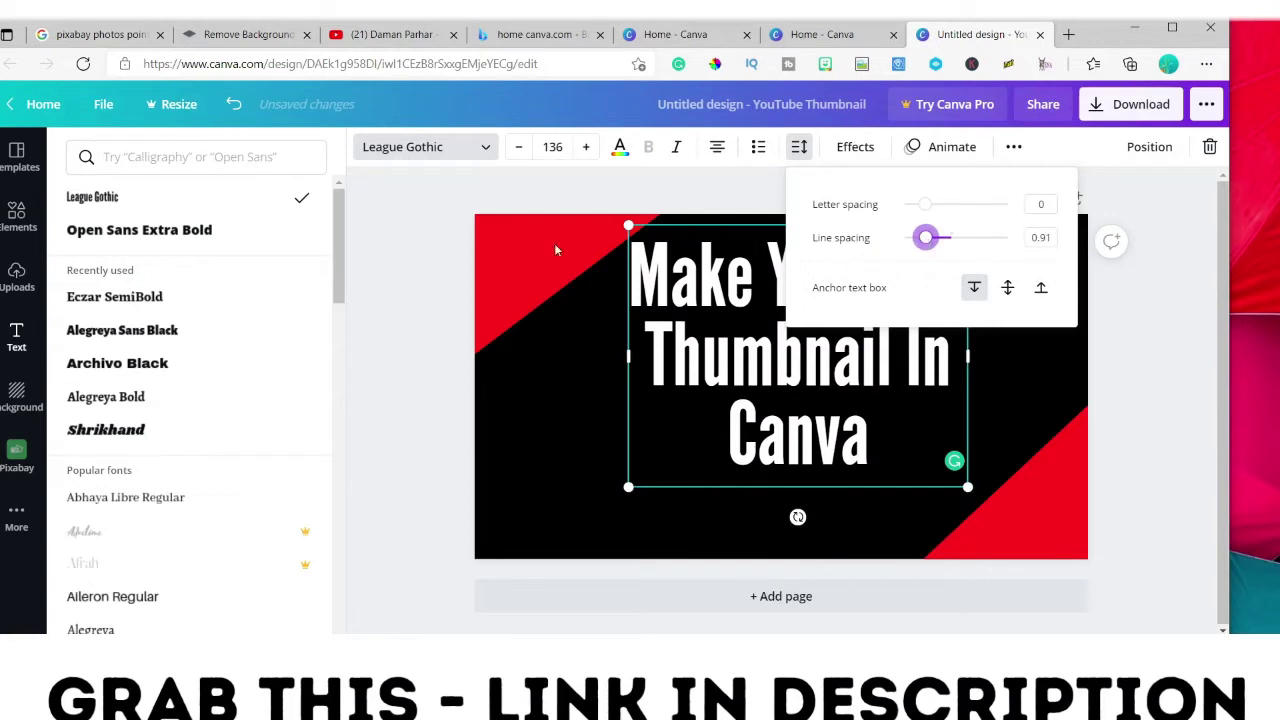
{"action": "left_click", "coordinate": [407, 267]}
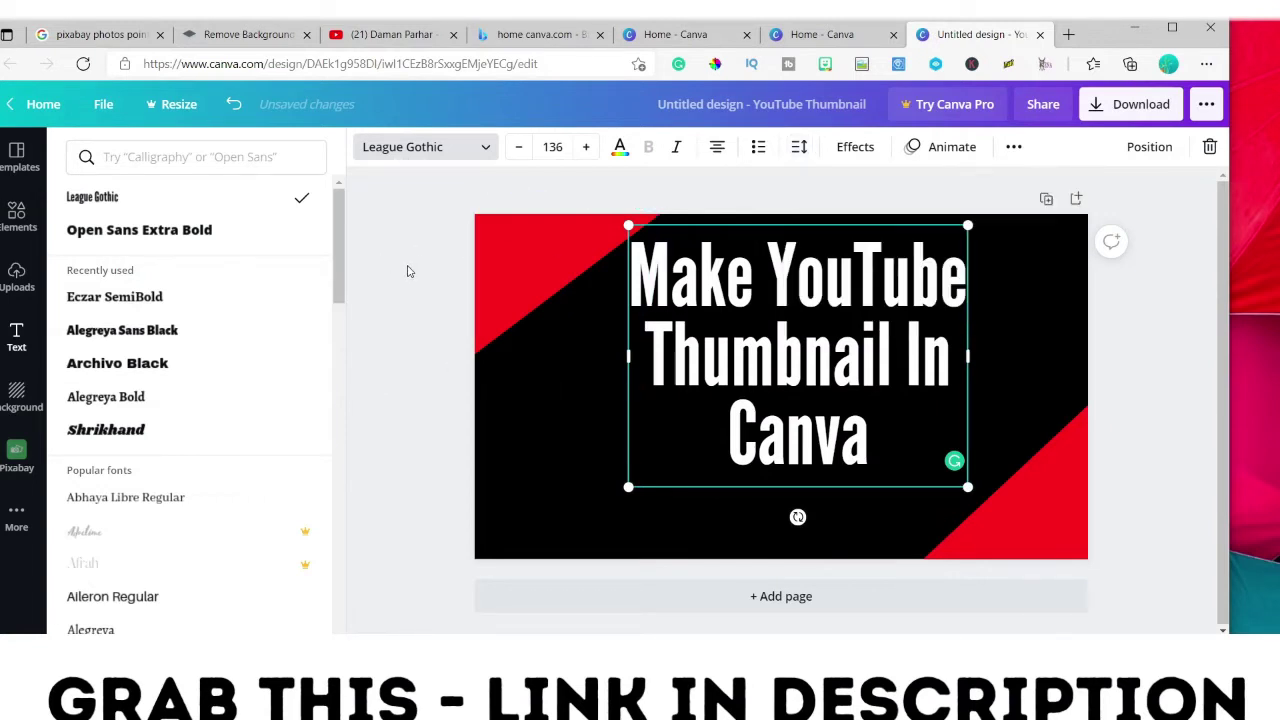
Adjust the title's letter spacing and move the title slightly down
{"action": "left_click", "coordinate": [800, 148]}
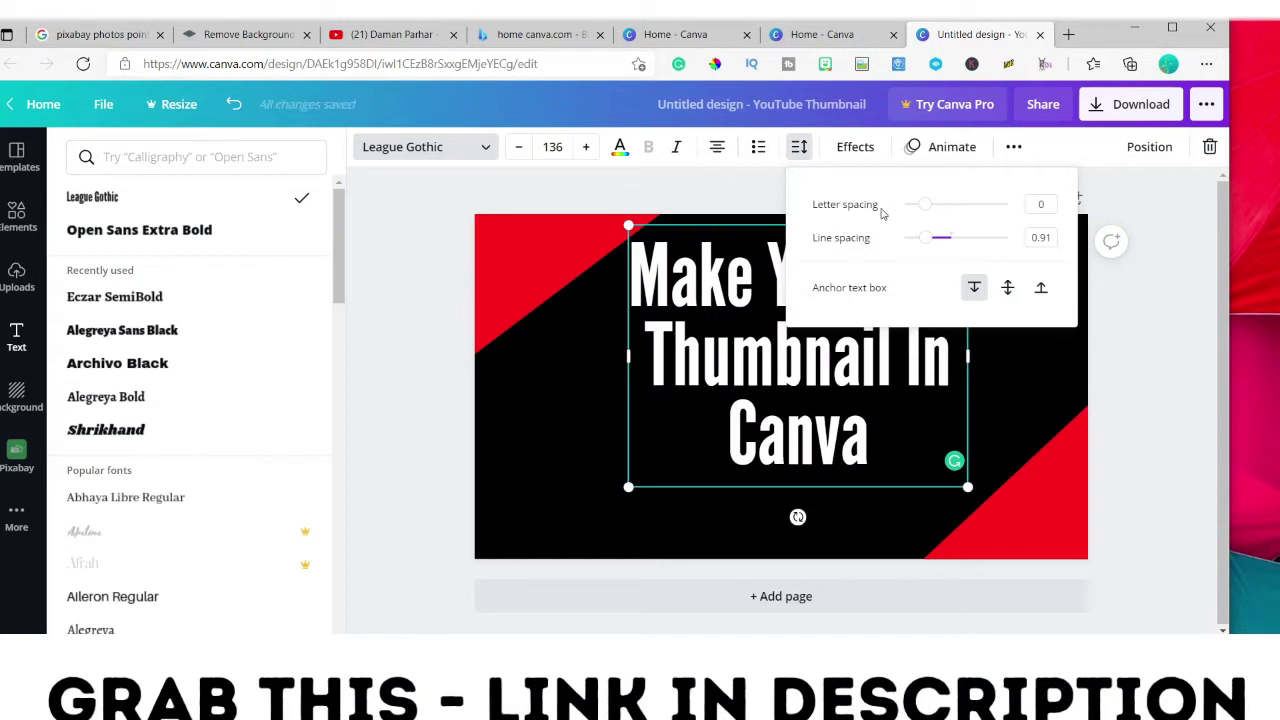
{"action": "mouse_move", "coordinate": [927, 210]}
{"action": "left_mouse_down"}
{"action": "mouse_move", "coordinate": [949, 208]}
{"action": "mouse_move", "coordinate": [924, 205]}
{"action": "left_mouse_up"}
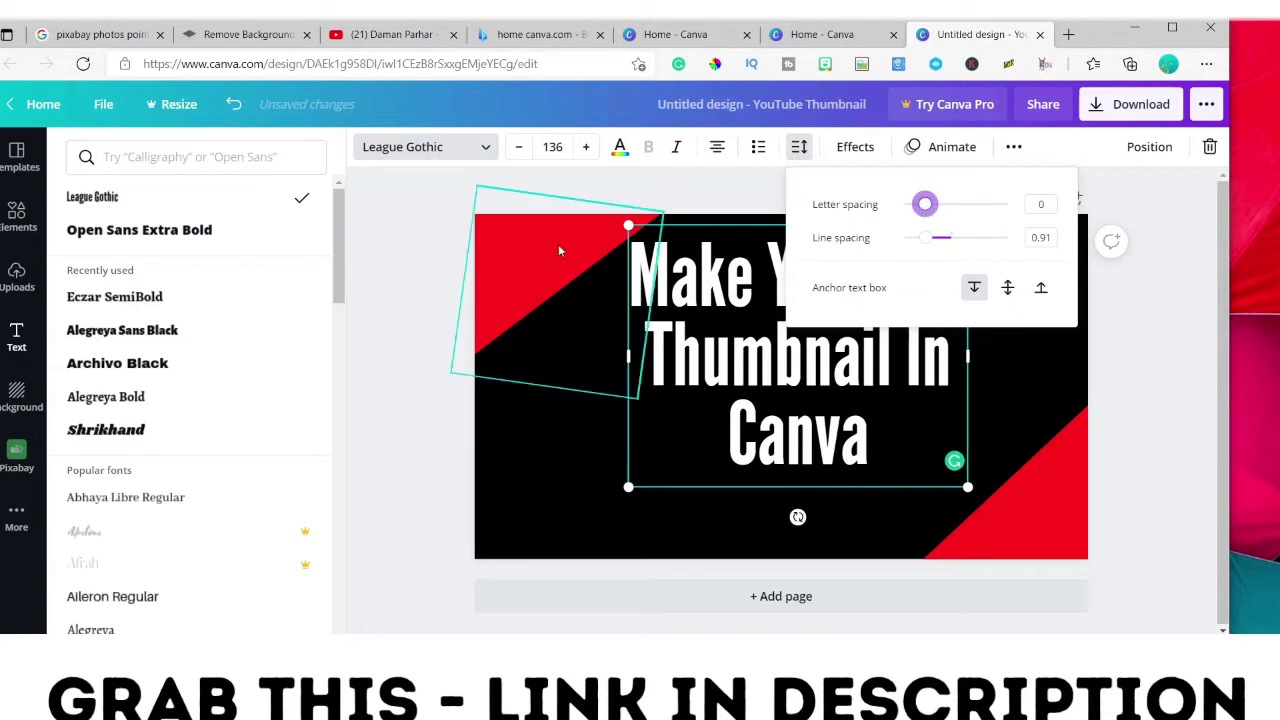
{"action": "left_click", "coordinate": [398, 265]}
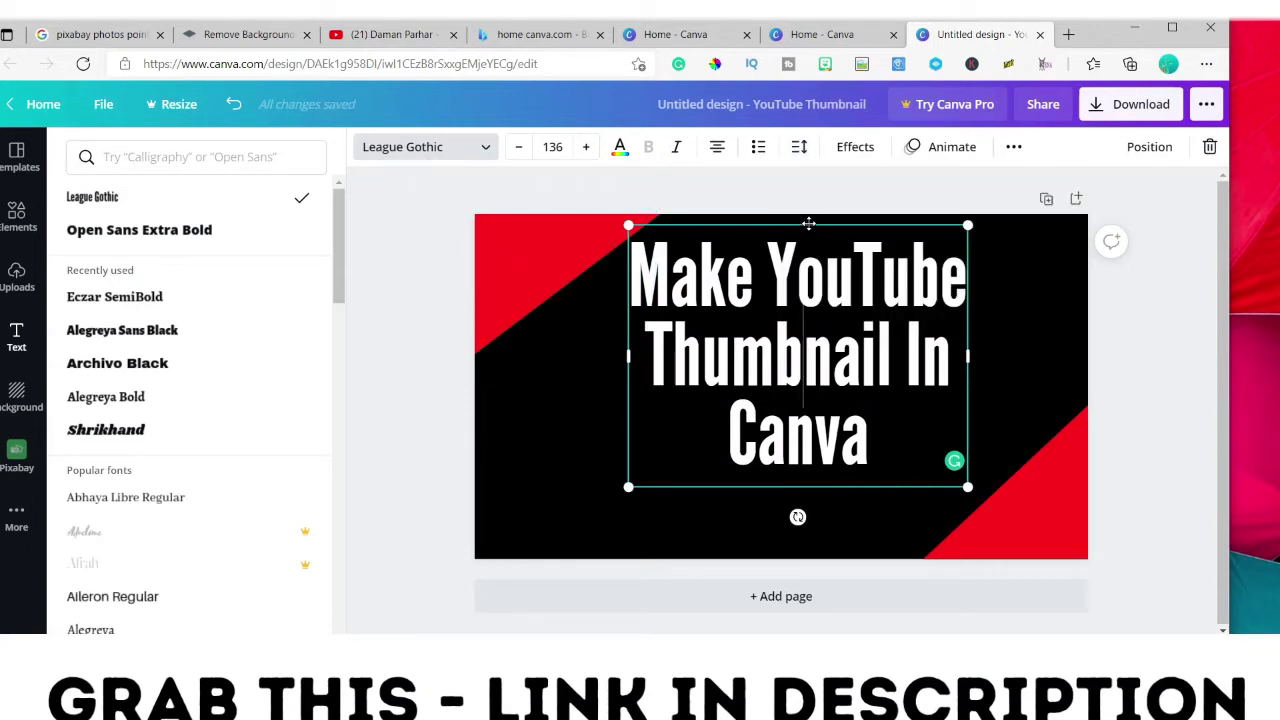
{"action": "left_click_drag", "start_coordinate": [807, 224], "coordinate": [807, 246]}
Increase the whole title's font size to 152
{"action": "left_click", "coordinate": [585, 147]}
{"action": "left_click", "coordinate": [585, 147]}
{"action": "left_click", "coordinate": [585, 147]}
{"action": "left_click", "coordinate": [585, 147]}
{"action": "left_click", "coordinate": [585, 147]}
{"action": "left_click", "coordinate": [585, 147]}
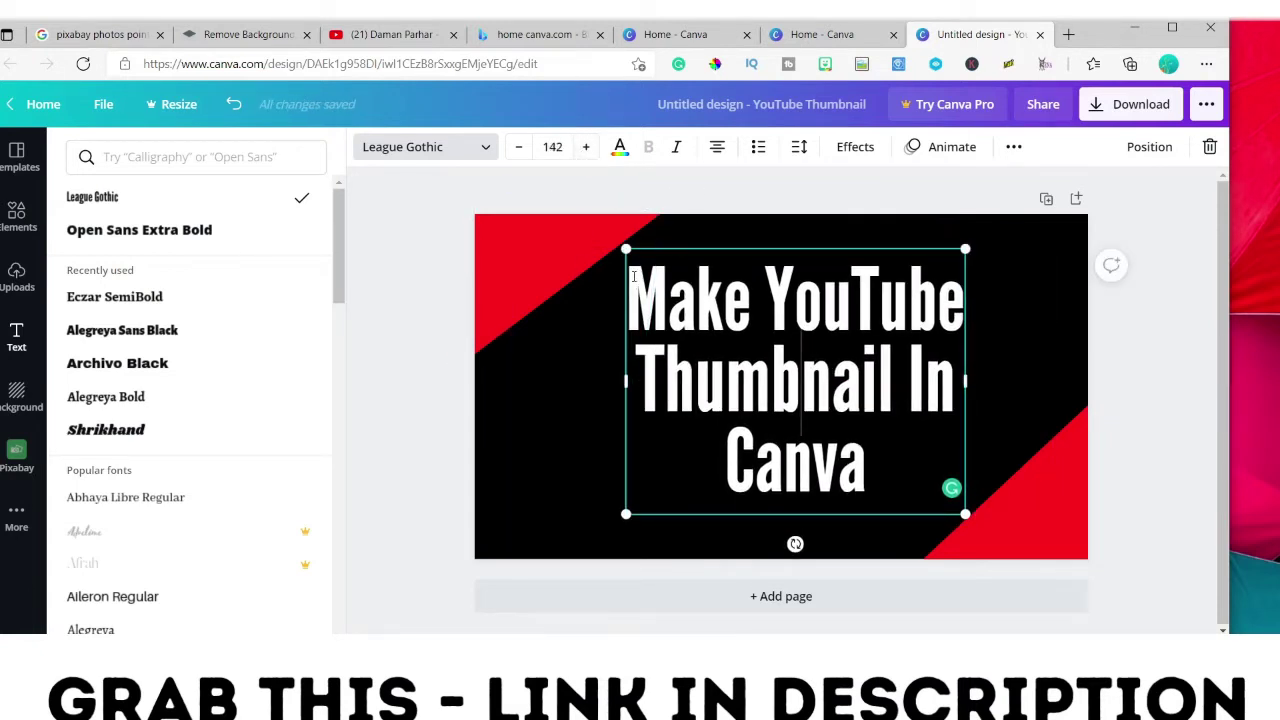
{"action": "left_click_drag", "start_coordinate": [633, 277], "coordinate": [866, 475]}
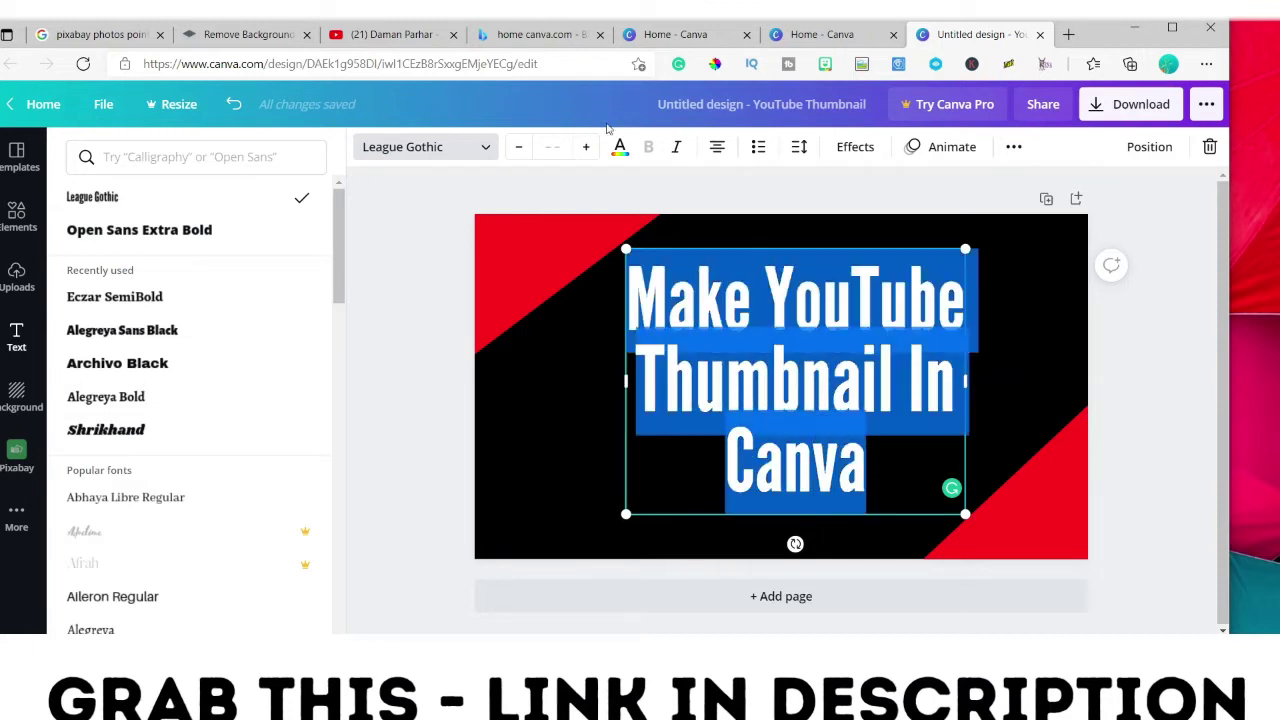
{"action": "left_click", "coordinate": [586, 148]}
{"action": "left_click", "coordinate": [586, 148]}
{"action": "left_click", "coordinate": [586, 148]}
{"action": "left_click", "coordinate": [586, 148]}
{"action": "left_click", "coordinate": [586, 148]}
{"action": "left_click", "coordinate": [586, 148]}
{"action": "left_click", "coordinate": [586, 148]}
{"action": "left_click", "coordinate": [586, 148]}
{"action": "left_click", "coordinate": [375, 247]}
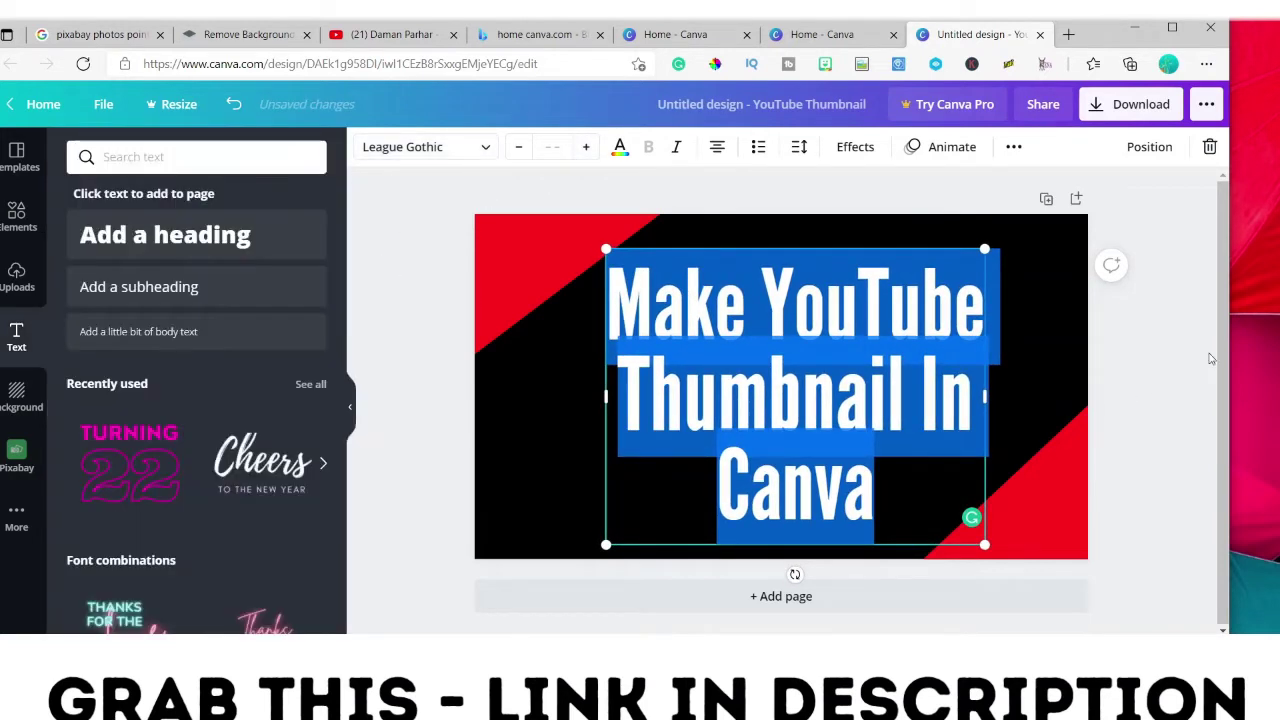
Move the title up and right, italicize it, and select the word 'YouTube'
{"action": "left_click", "coordinate": [1148, 353]}
{"action": "left_click_drag", "start_coordinate": [794, 334], "coordinate": [807, 315]}
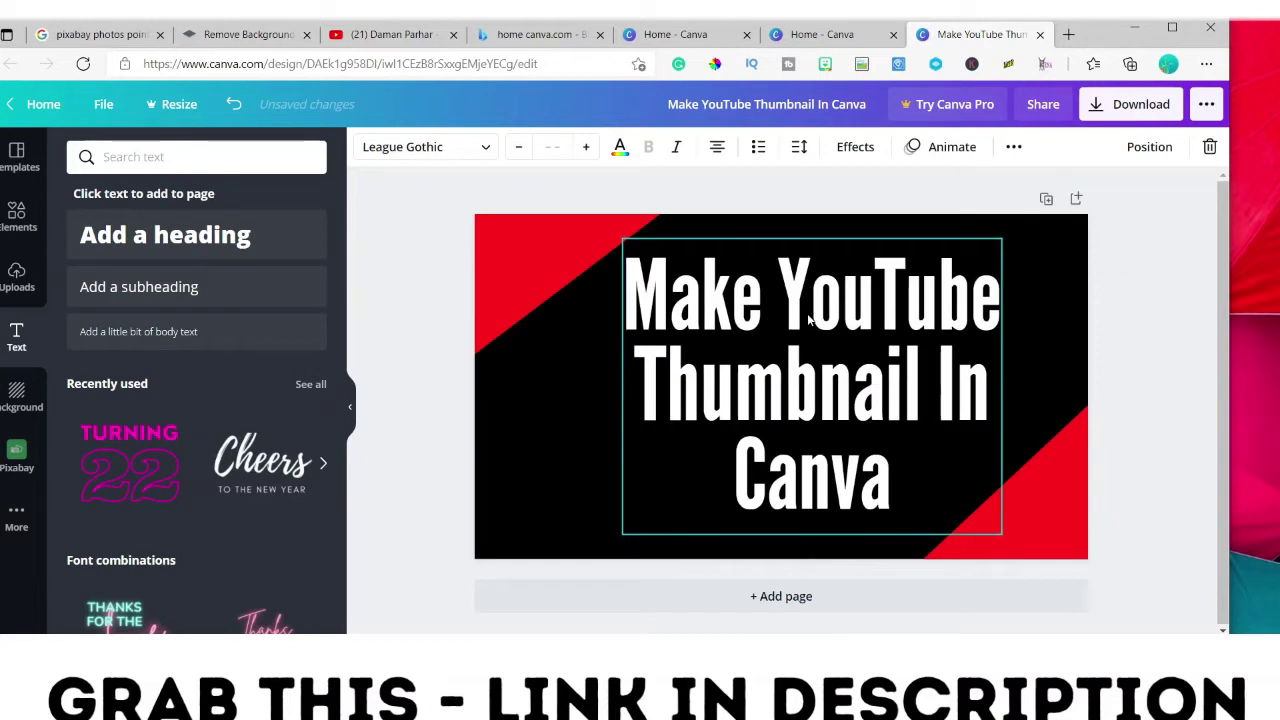
{"action": "left_click", "coordinate": [676, 148]}
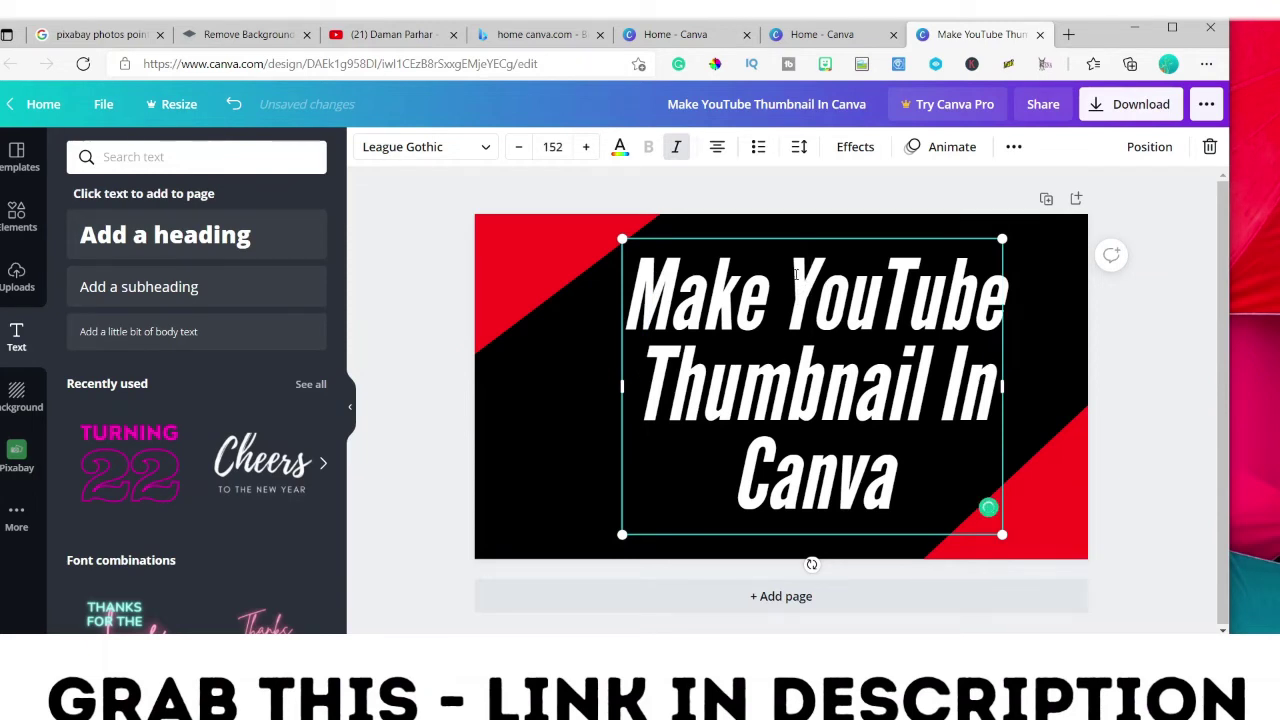
{"action": "double_click", "coordinate": [796, 274]}
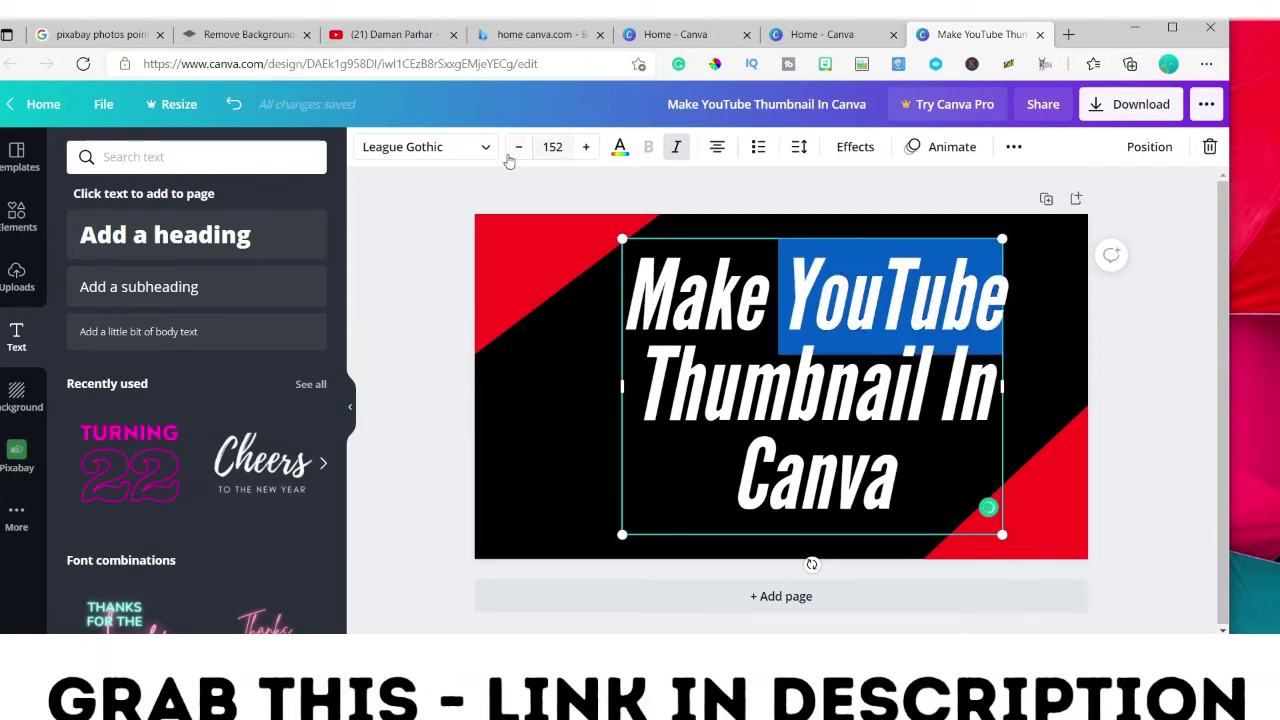
Colour the word 'YouTube' red
{"action": "left_click", "coordinate": [619, 149]}
{"action": "left_click", "coordinate": [181, 236]}
{"action": "left_click", "coordinate": [1173, 401]}
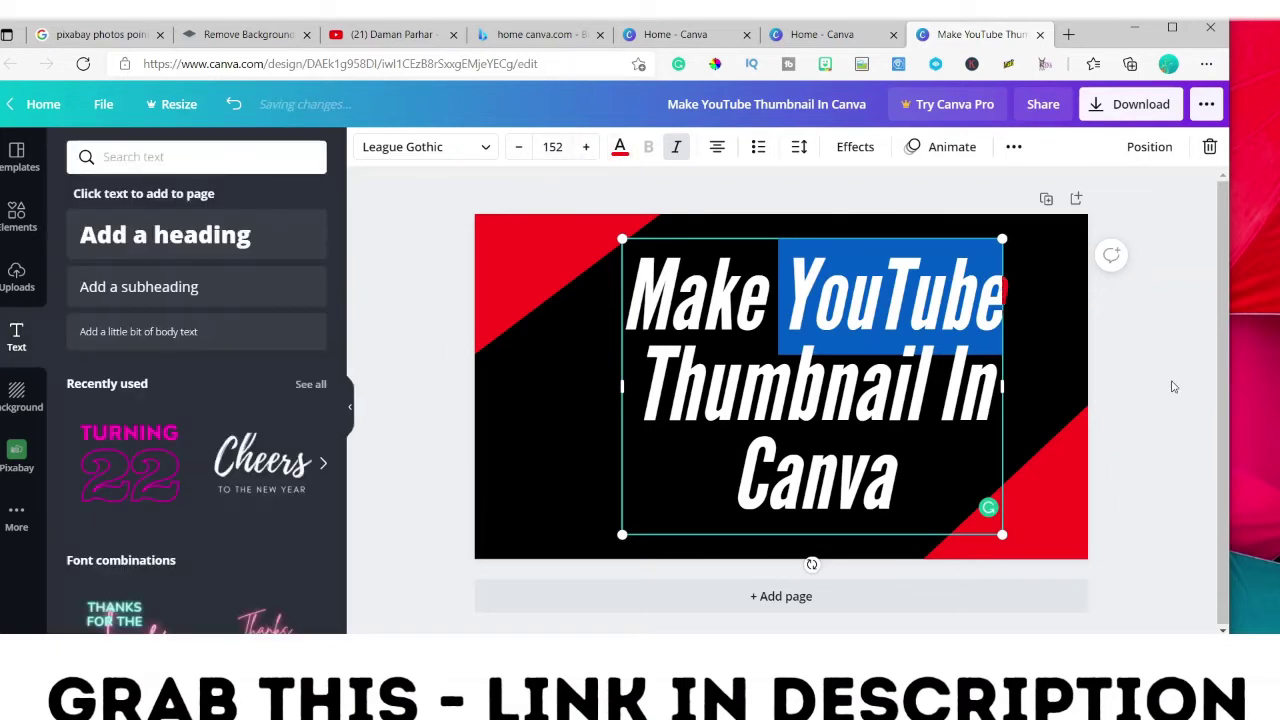
Enlarge the title's font size by several more steps
{"action": "left_click", "coordinate": [790, 365]}
{"action": "left_click", "coordinate": [586, 149]}
{"action": "left_click", "coordinate": [586, 149]}
{"action": "left_click", "coordinate": [586, 149]}
{"action": "left_click", "coordinate": [586, 149]}
{"action": "left_click", "coordinate": [586, 149]}
{"action": "left_click", "coordinate": [586, 149]}
{"action": "left_click", "coordinate": [586, 149]}
{"action": "left_click", "coordinate": [586, 149]}
Nudge the title slightly up and left, keeping it italic
{"action": "left_click", "coordinate": [1137, 303]}
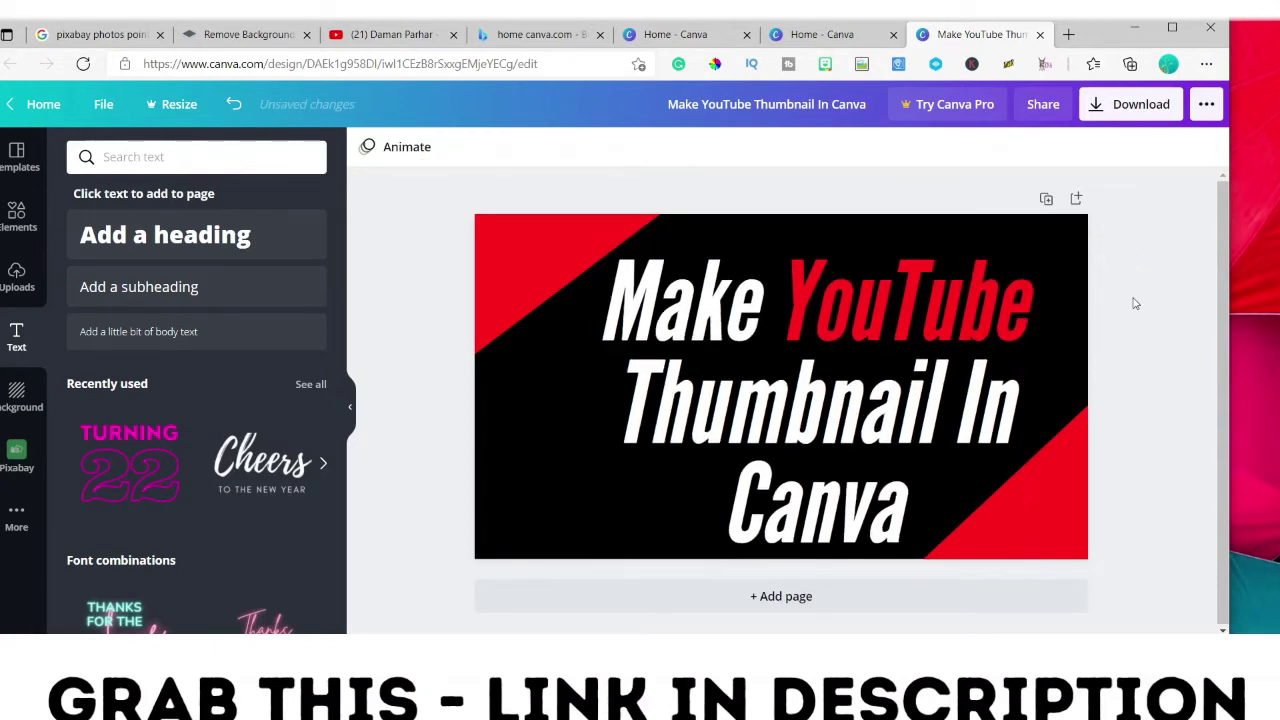
{"action": "left_click_drag", "start_coordinate": [741, 379], "coordinate": [737, 367]}
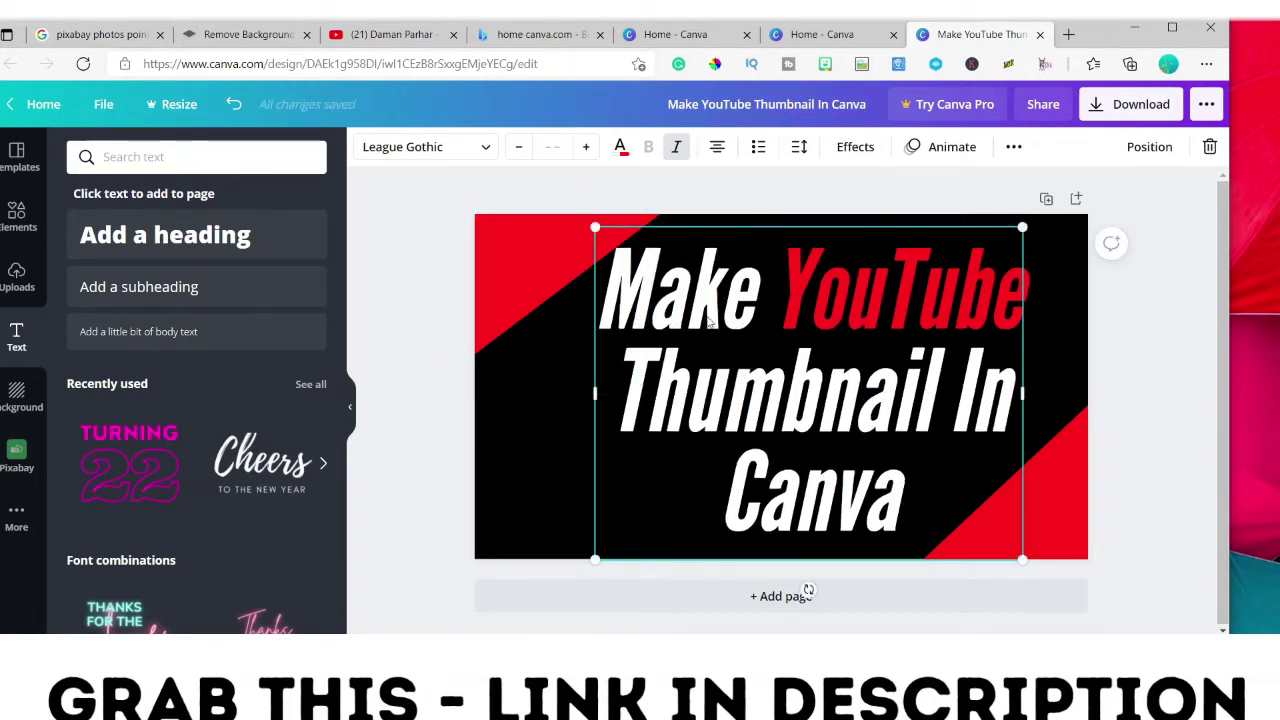
{"action": "left_click", "coordinate": [676, 147]}
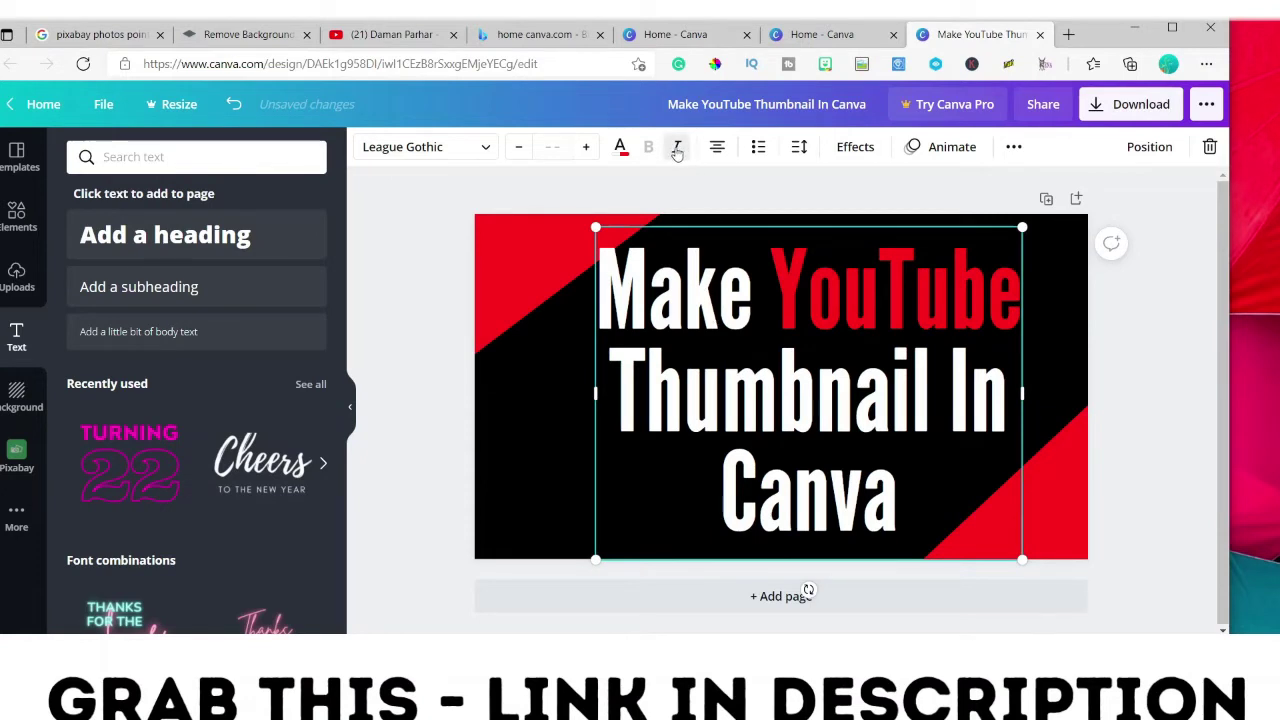
{"action": "left_click", "coordinate": [676, 147]}
{"action": "left_click", "coordinate": [1137, 361]}
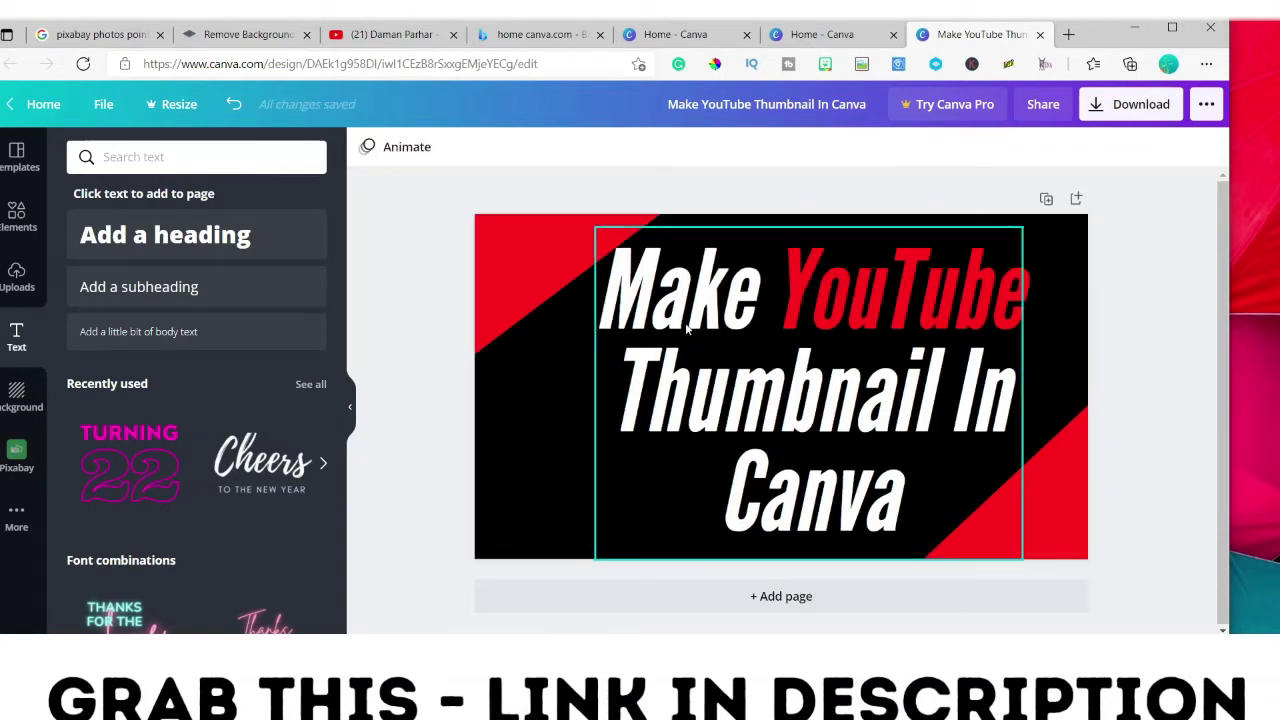
Replace a trial Made in Canva badge with the round Canva logo at lower left
{"action": "left_click", "coordinate": [16, 217]}
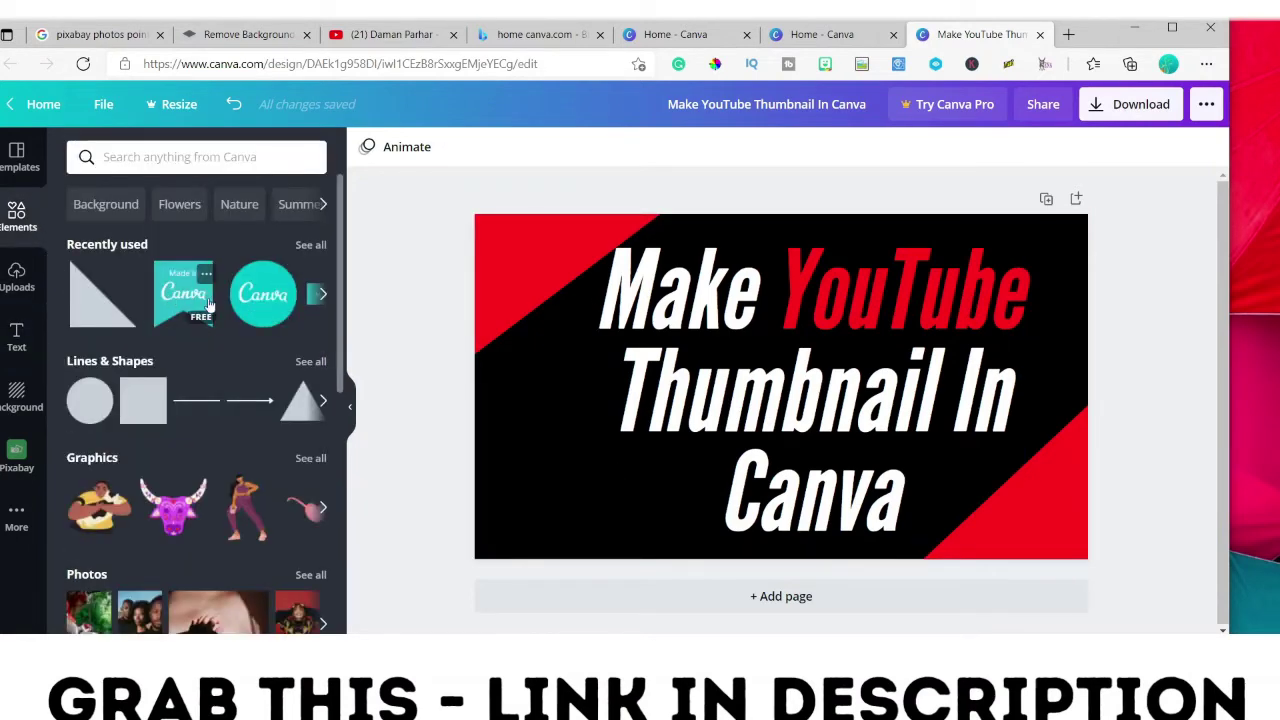
{"action": "left_click_drag", "start_coordinate": [181, 295], "coordinate": [523, 483]}
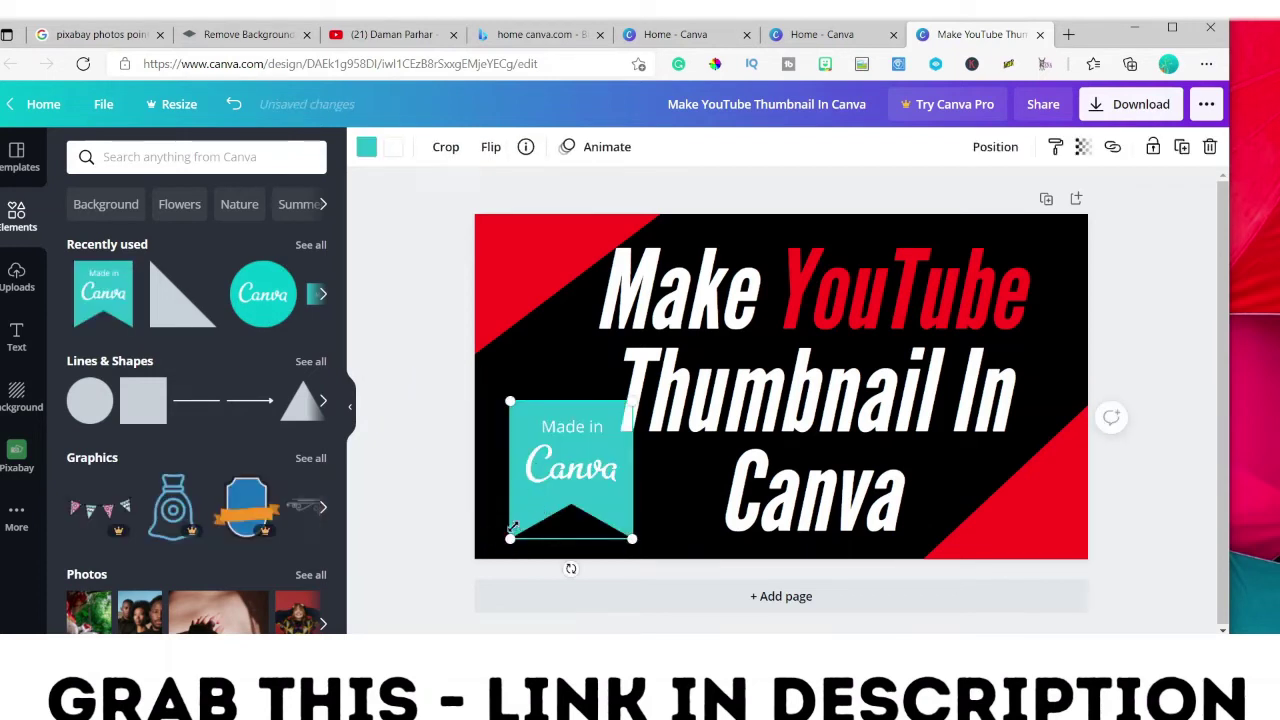
{"action": "left_click_drag", "start_coordinate": [511, 535], "coordinate": [550, 511]}
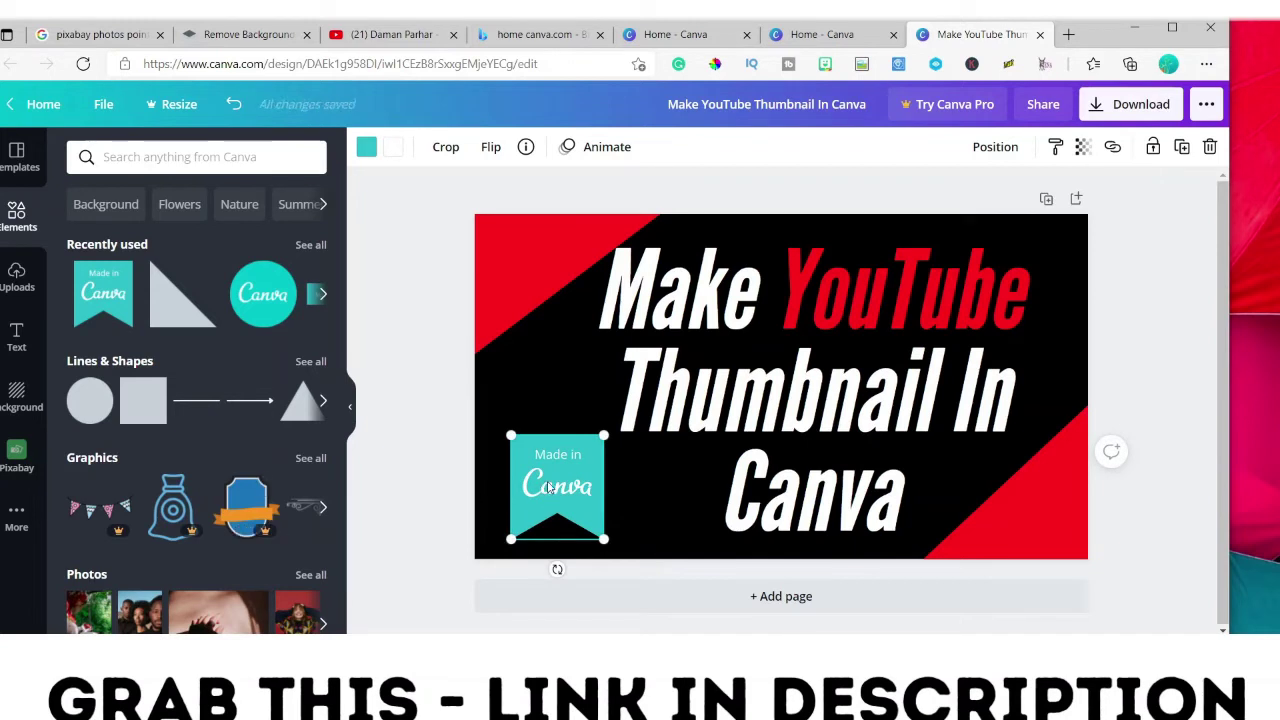
{"action": "key", "text": "Delete"}
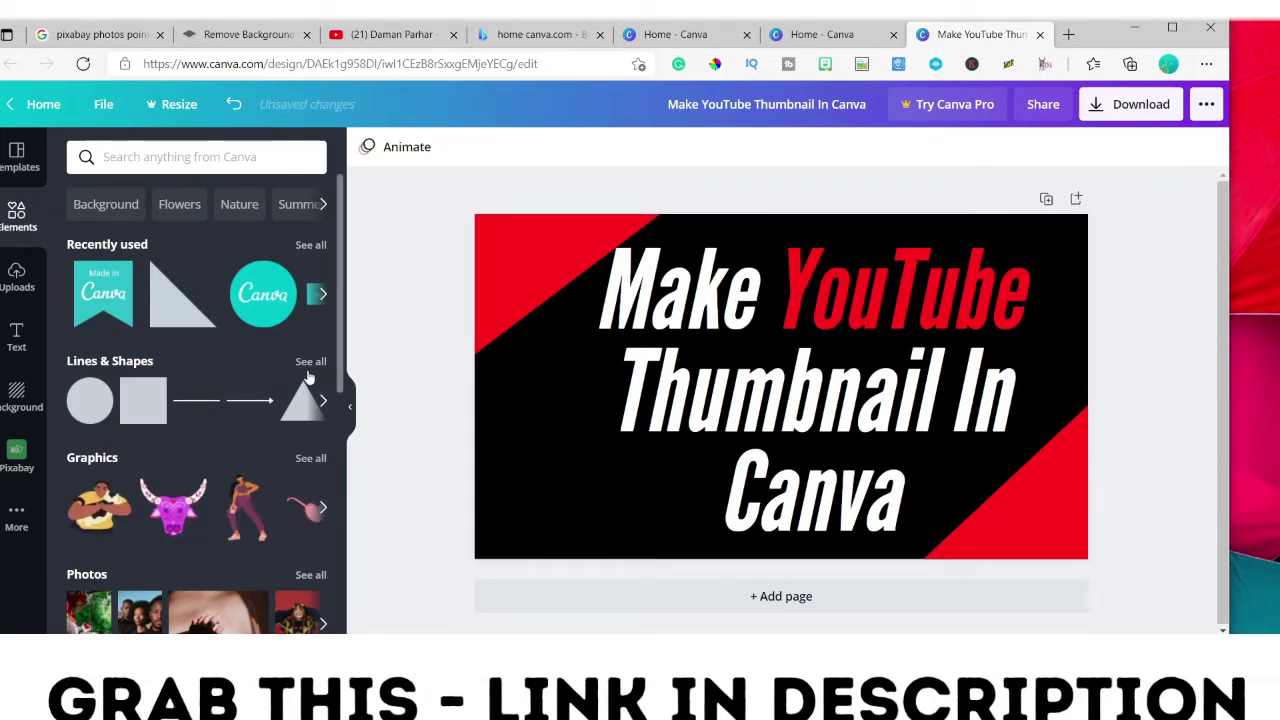
{"action": "left_click_drag", "start_coordinate": [263, 293], "coordinate": [548, 497]}
{"action": "left_click", "coordinate": [412, 463]}
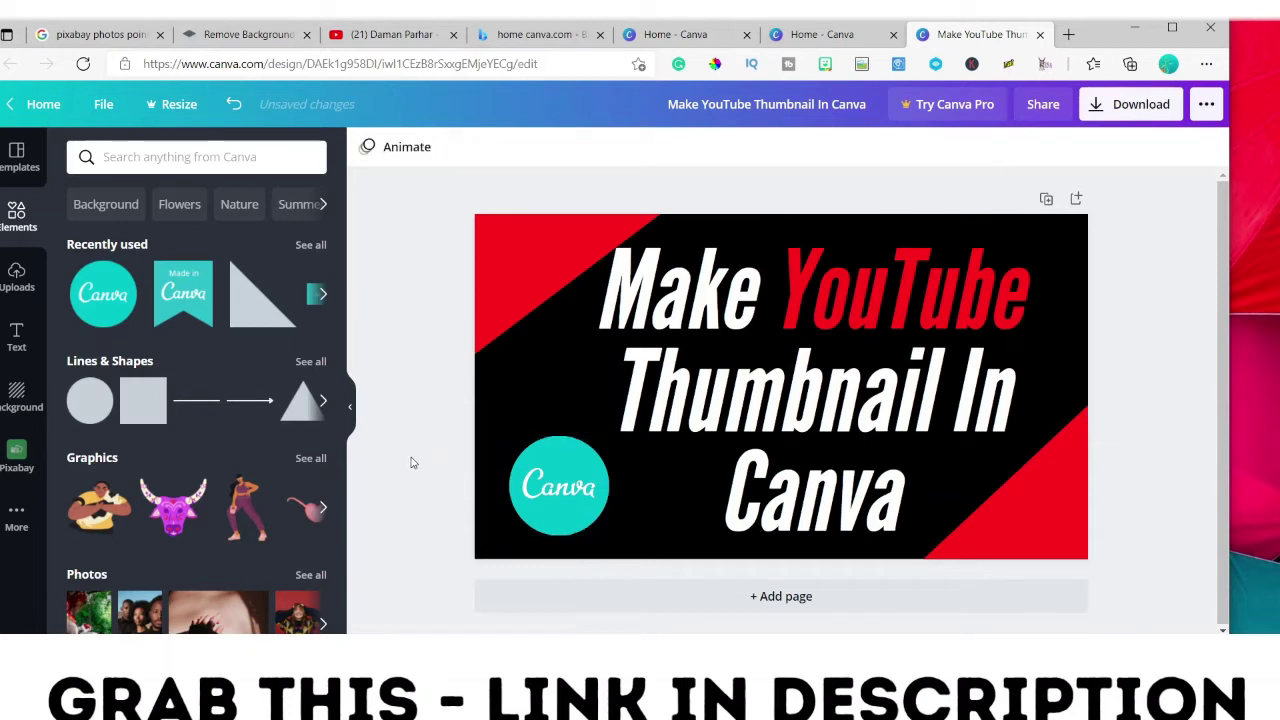
Shift the title slightly right onto the centre guide
{"action": "left_click", "coordinate": [776, 287]}
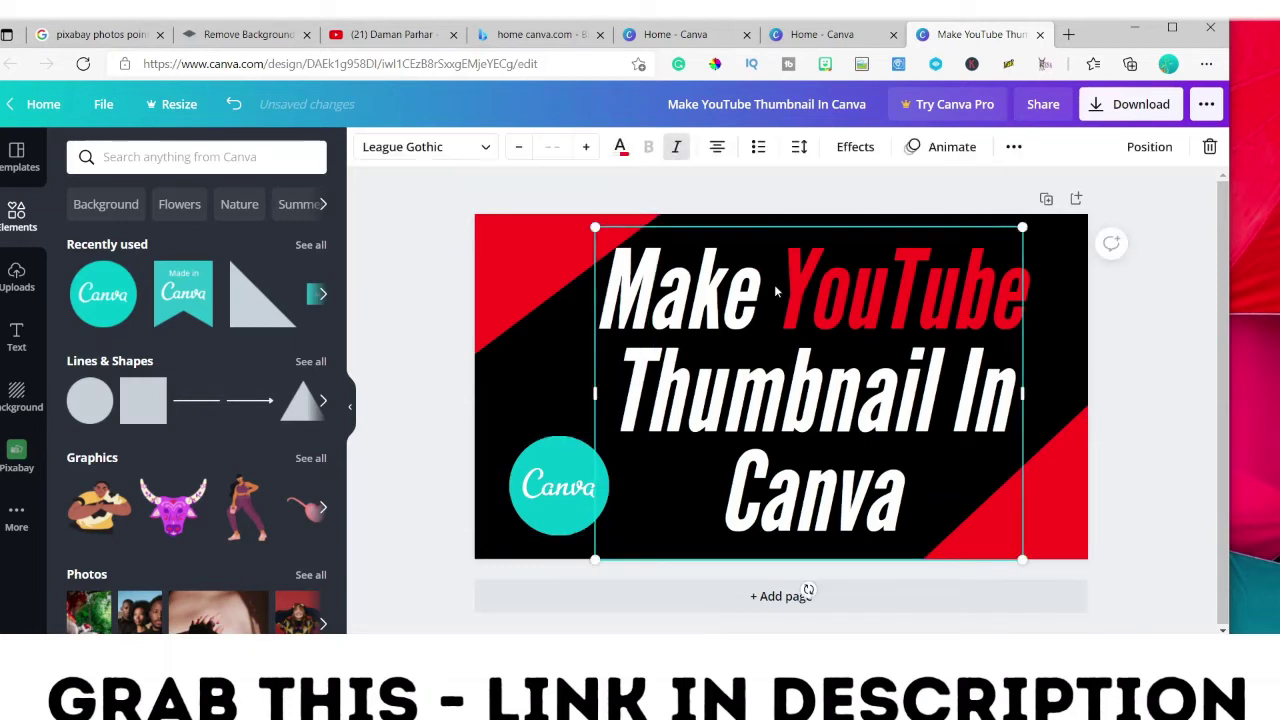
{"action": "left_click_drag", "start_coordinate": [773, 286], "coordinate": [781, 292]}
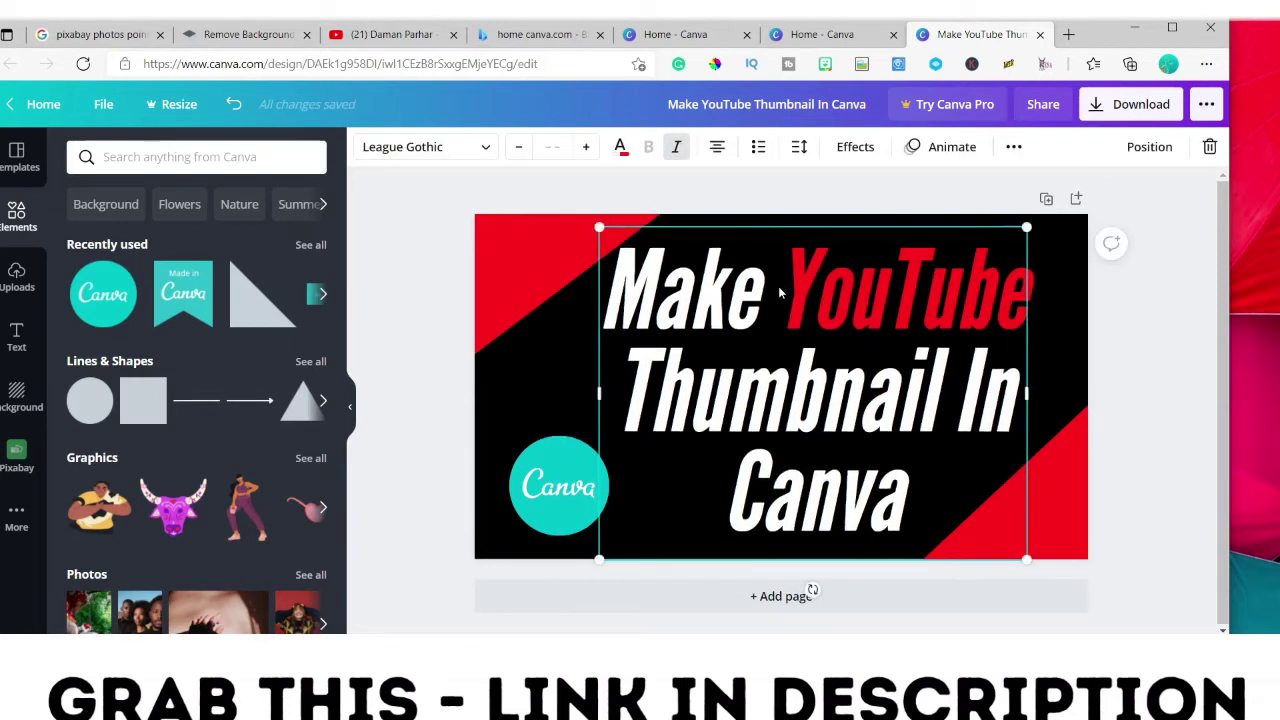
{"action": "left_click", "coordinate": [1147, 353]}
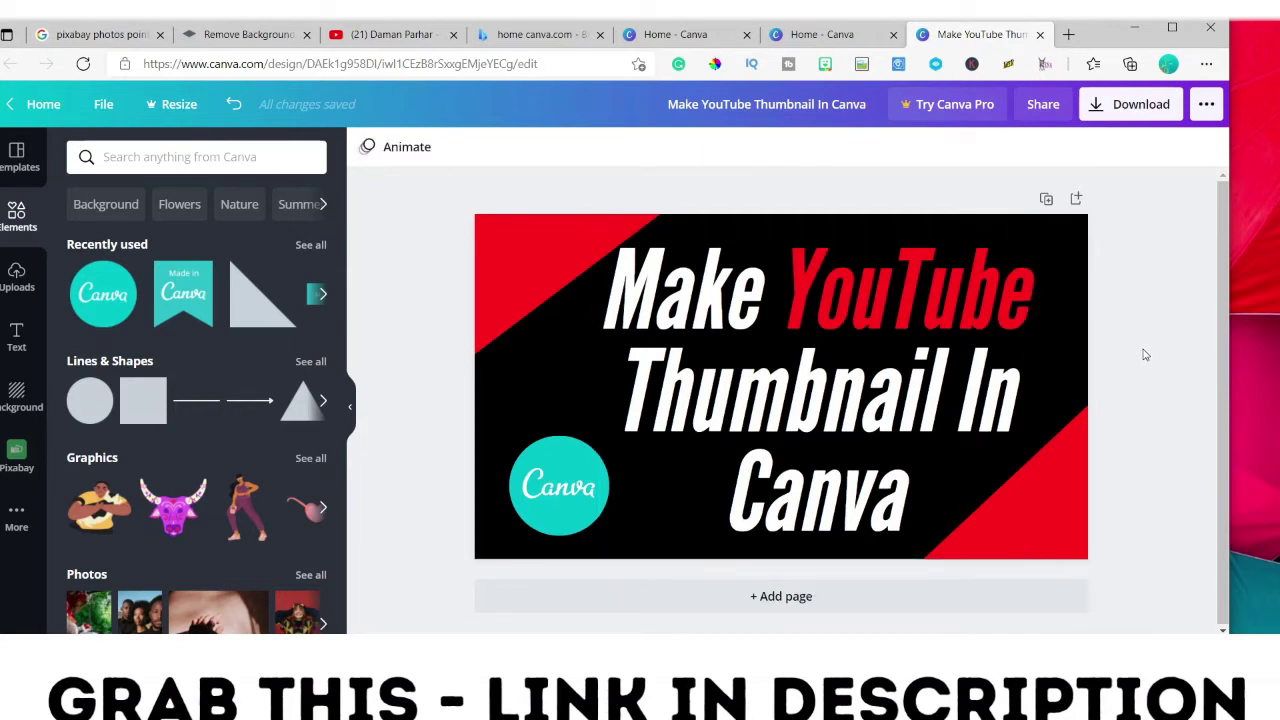
Highlight the word 'YouTube', then the word 'Thumbnail', in the title
{"action": "left_click", "coordinate": [796, 285]}
{"action": "left_click", "coordinate": [797, 282]}
{"action": "left_click_drag", "start_coordinate": [777, 280], "coordinate": [1028, 280]}
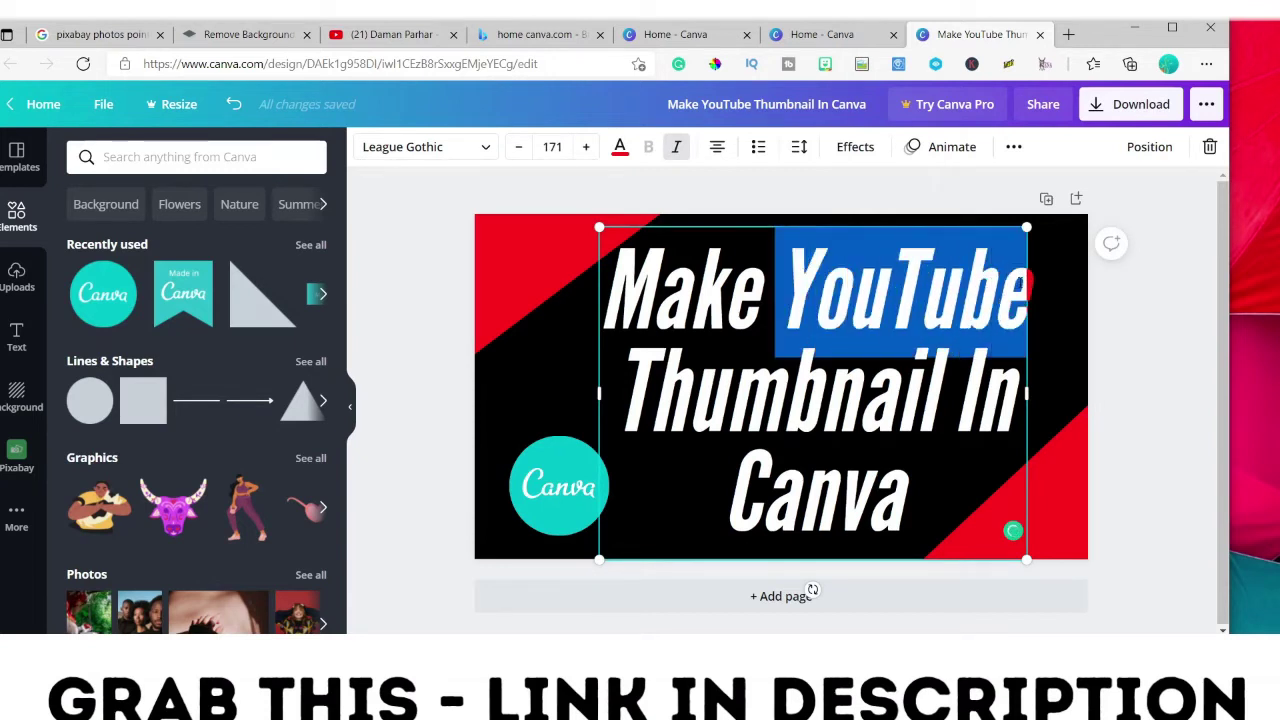
{"action": "left_click", "coordinate": [1180, 314]}
{"action": "left_click", "coordinate": [638, 376]}
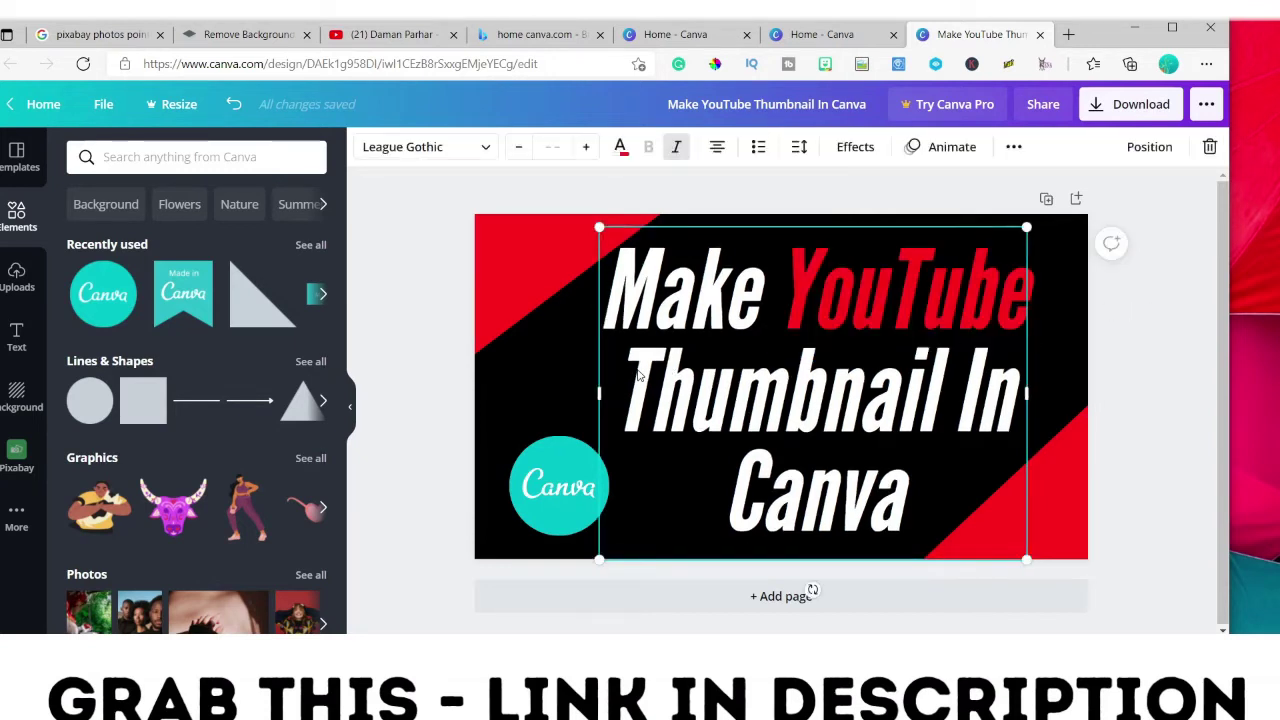
{"action": "left_click", "coordinate": [637, 374]}
{"action": "left_click_drag", "start_coordinate": [613, 390], "coordinate": [953, 394]}
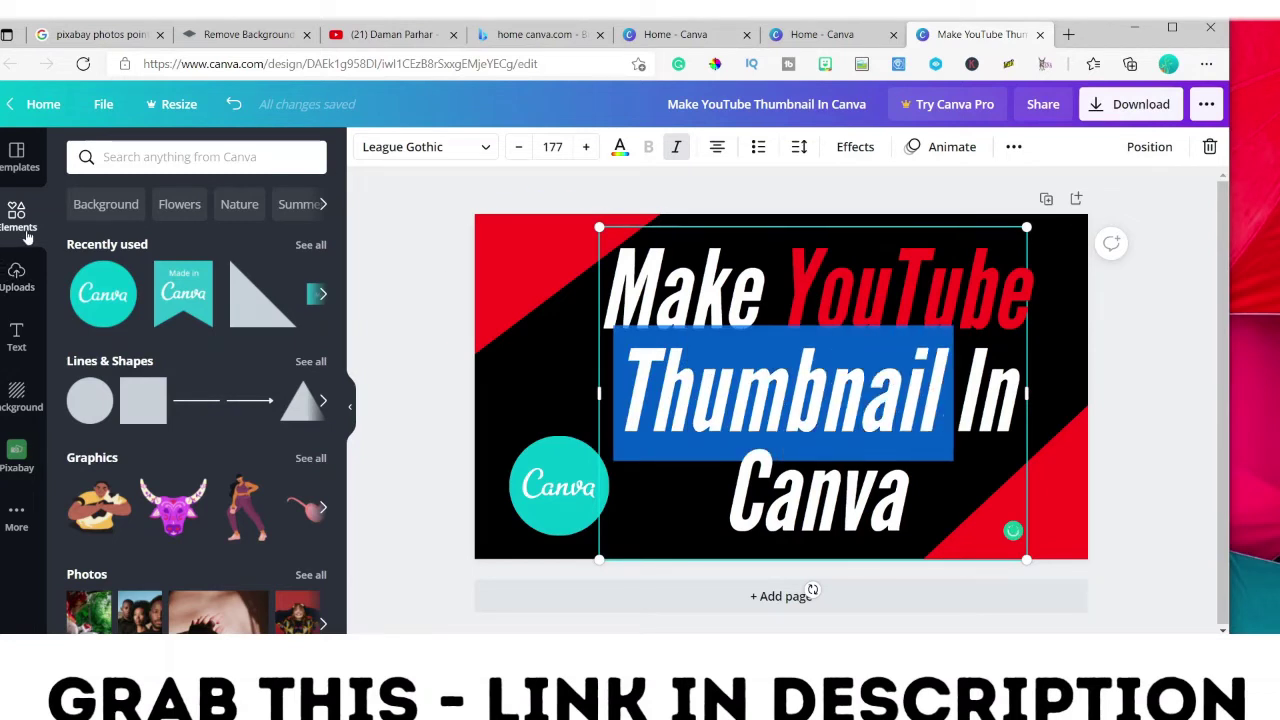
Add a horizontal line and stretch it beneath 'Thumbnail In'
{"action": "left_click", "coordinate": [196, 400]}
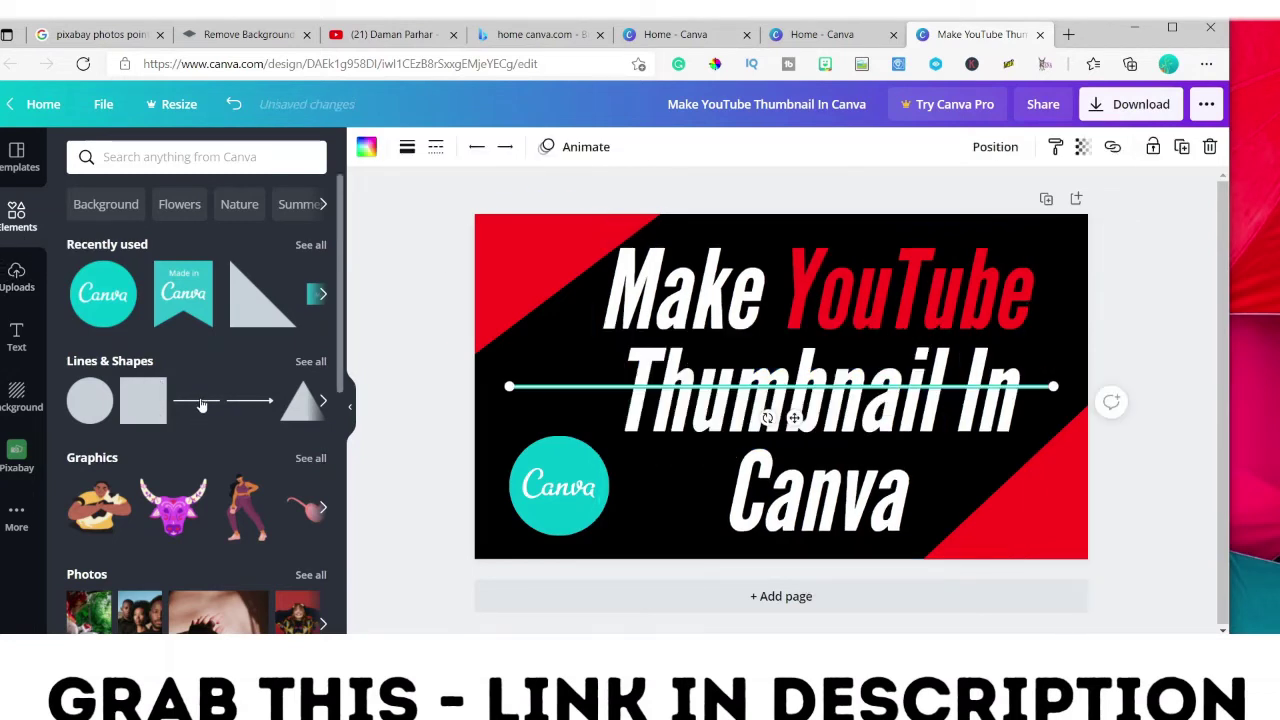
{"action": "left_click_drag", "start_coordinate": [509, 386], "coordinate": [701, 441]}
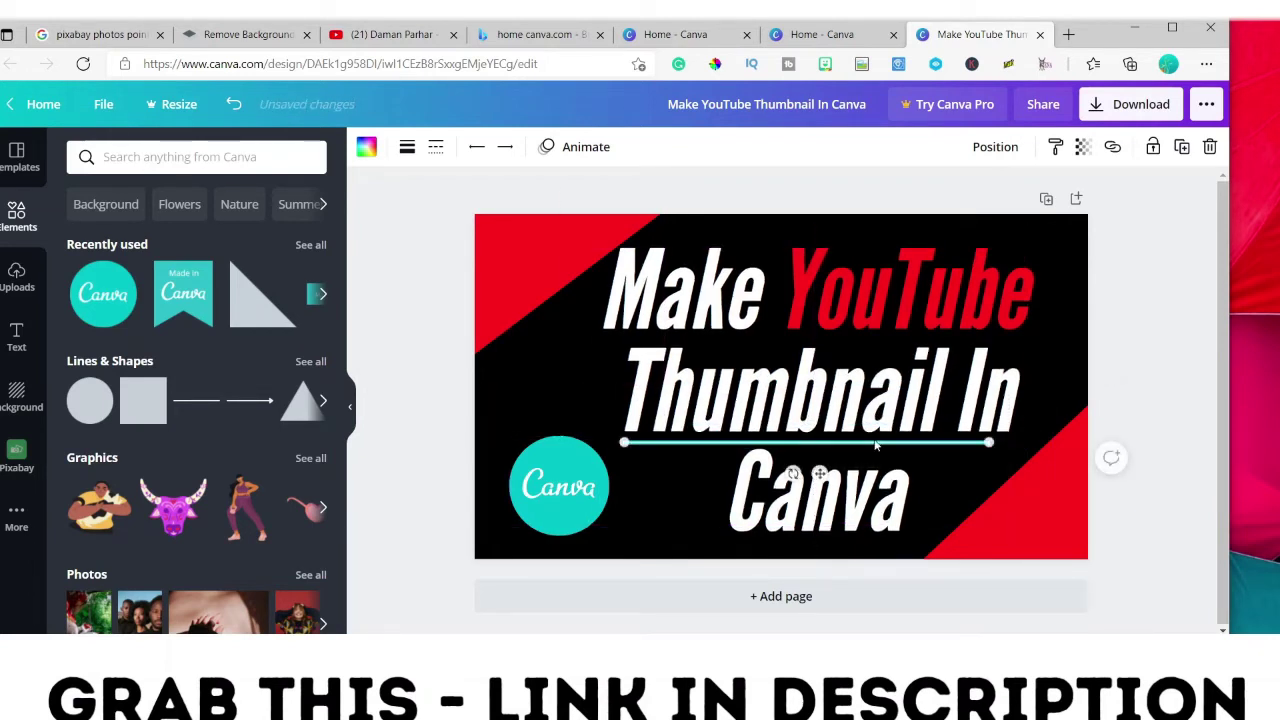
{"action": "mouse_move", "coordinate": [988, 442]}
{"action": "left_mouse_down"}
{"action": "mouse_move", "coordinate": [1006, 442]}
{"action": "mouse_move", "coordinate": [990, 446]}
{"action": "left_mouse_up"}
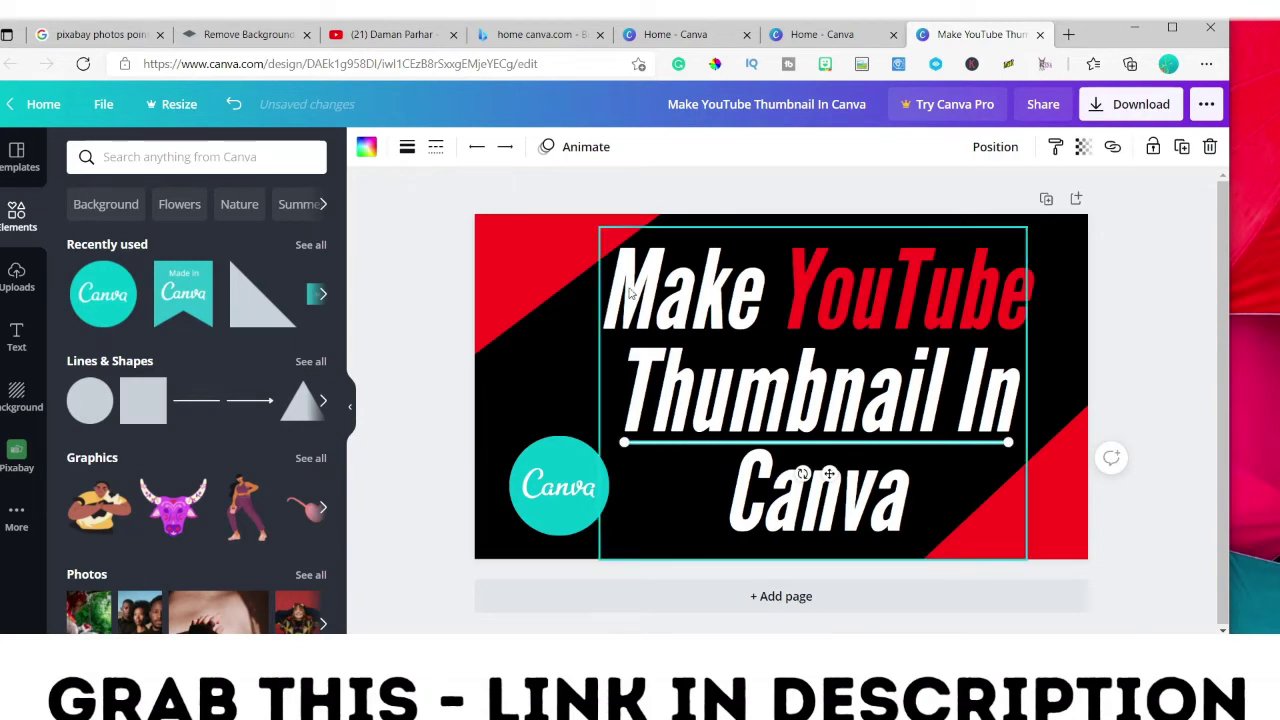
Colour the underline red
{"action": "left_click", "coordinate": [366, 147]}
{"action": "left_click", "coordinate": [217, 233]}
{"action": "left_click", "coordinate": [1125, 366]}
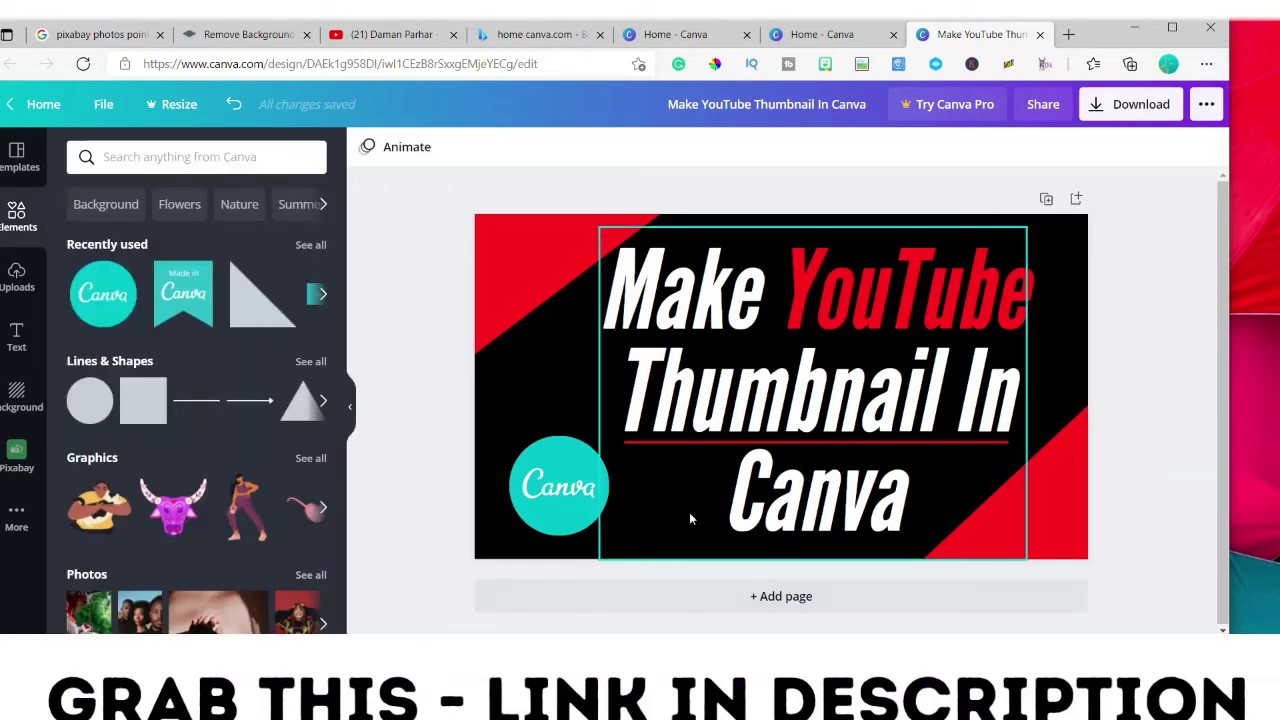
{"action": "left_click", "coordinate": [630, 445]}
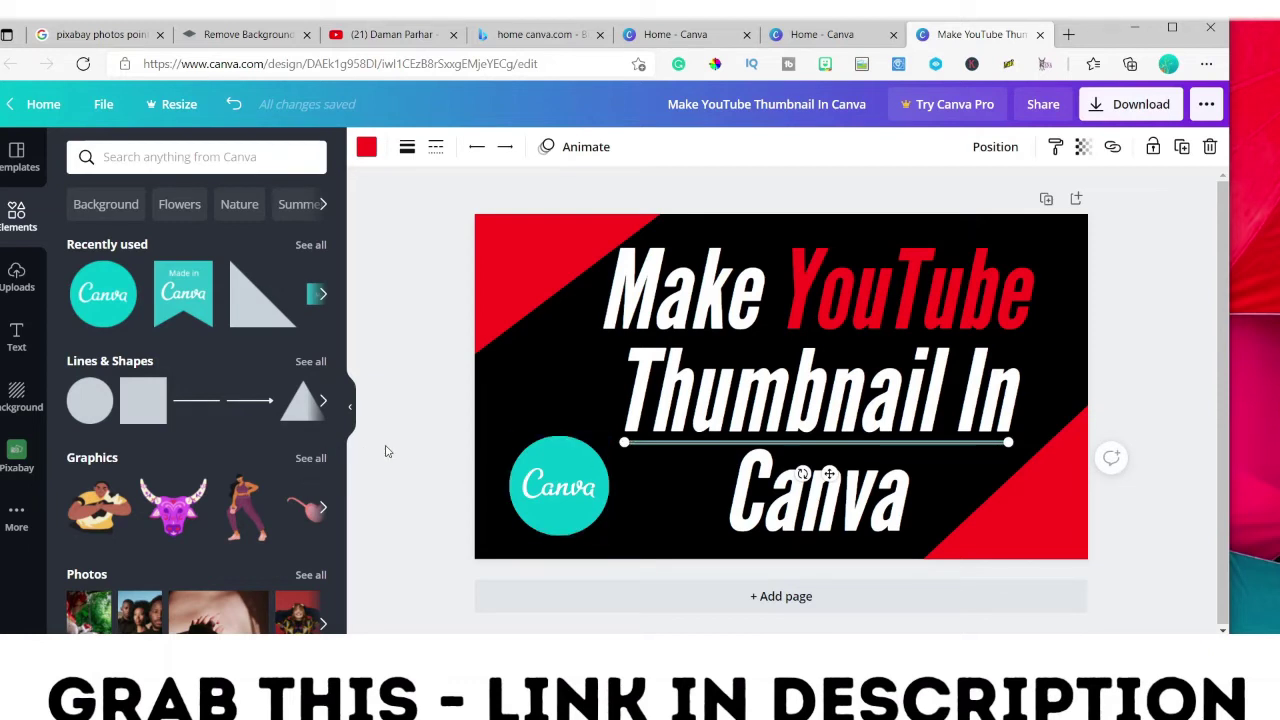
{"action": "left_click", "coordinate": [418, 445]}
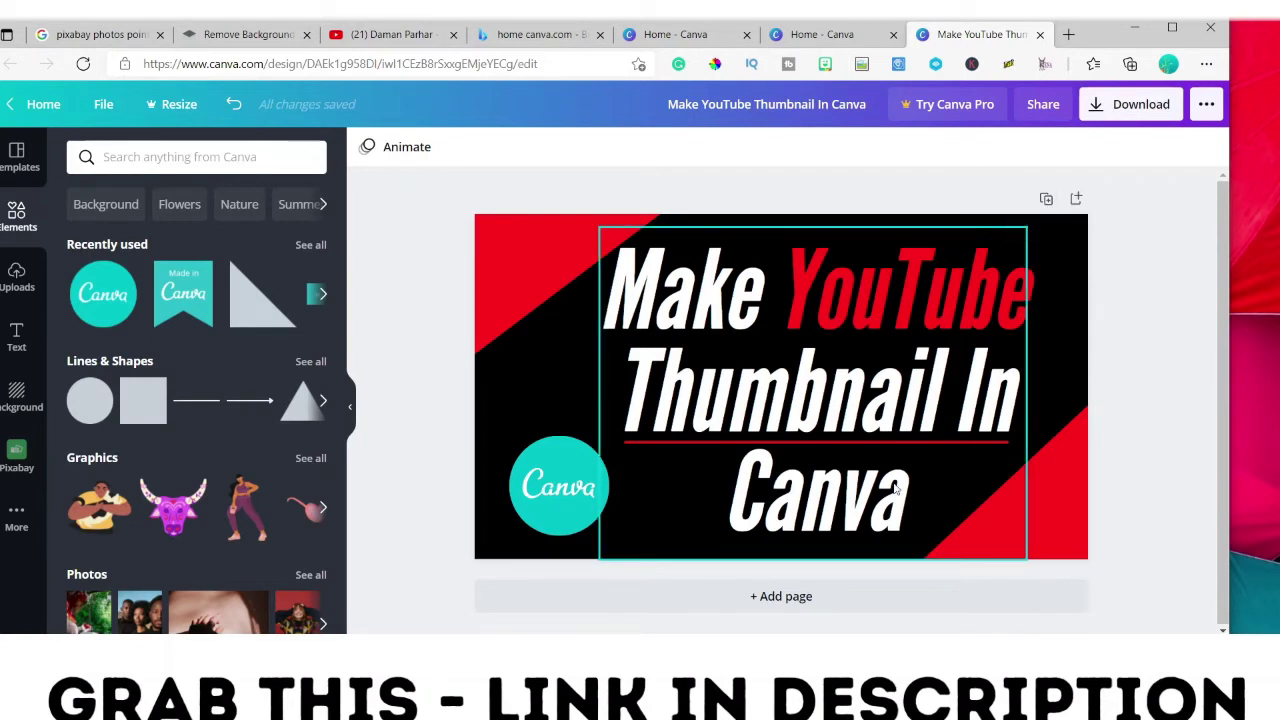
Add a blank second page after the thumbnail and show template suggestions
{"action": "left_click", "coordinate": [1076, 200]}
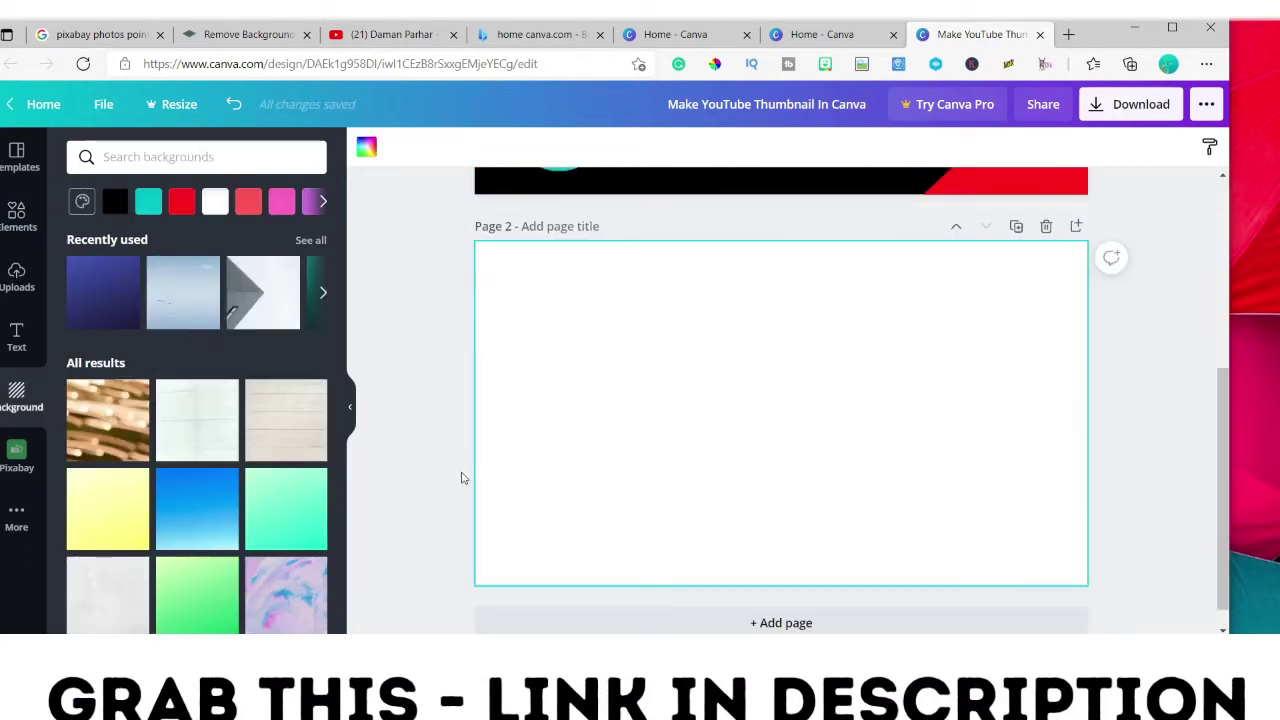
{"action": "left_click", "coordinate": [18, 418]}
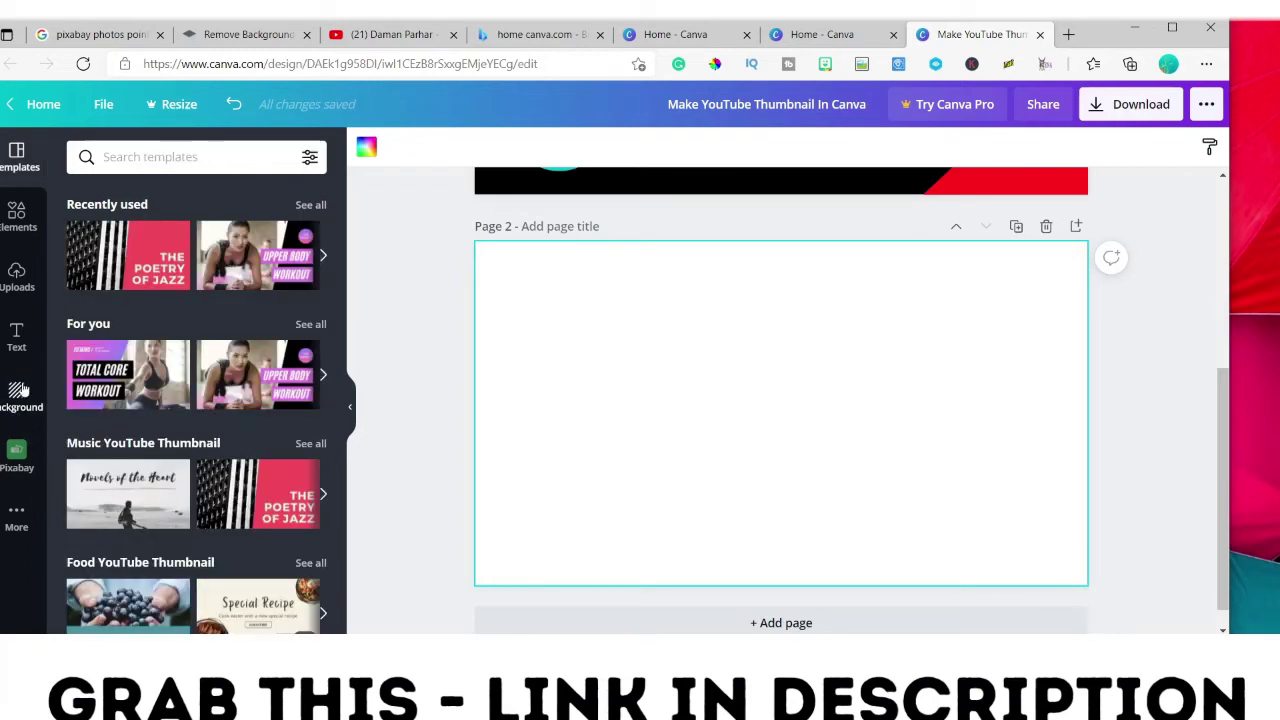